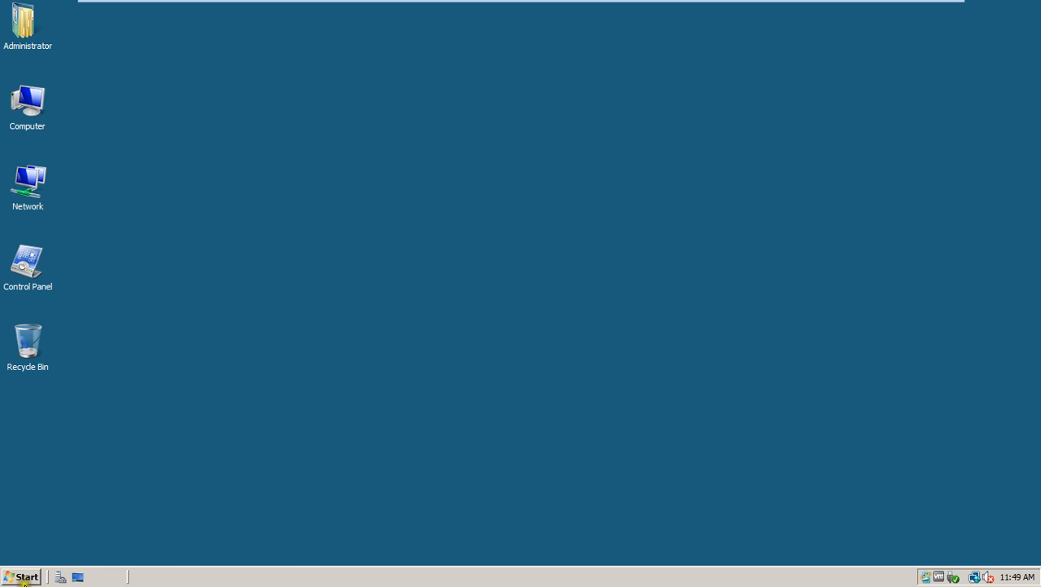
# - Open Active Directory Users and Computers from the administrative tools
pyautogui.click(22, 577)
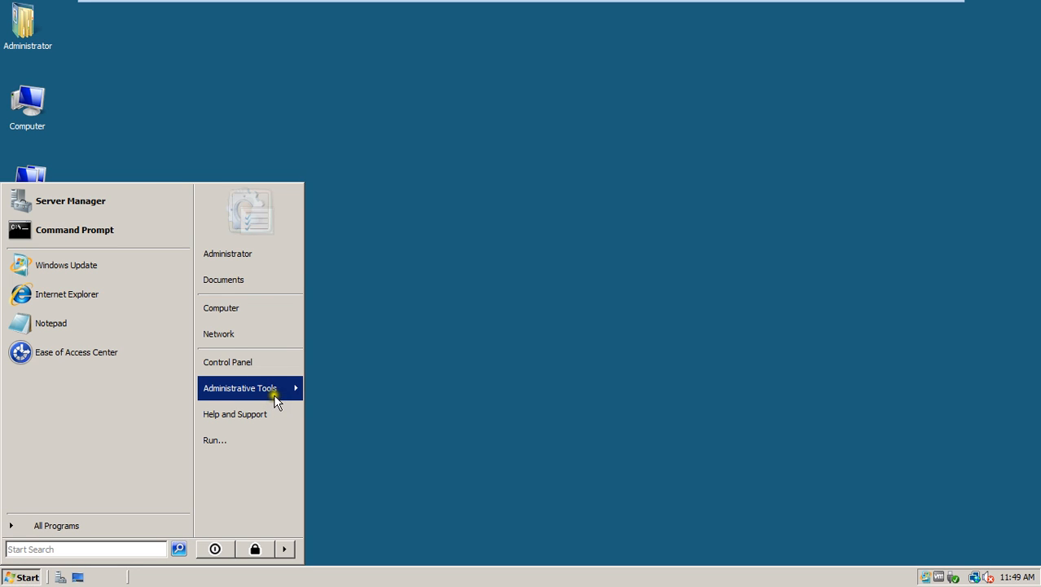
pyautogui.moveTo(277, 392)
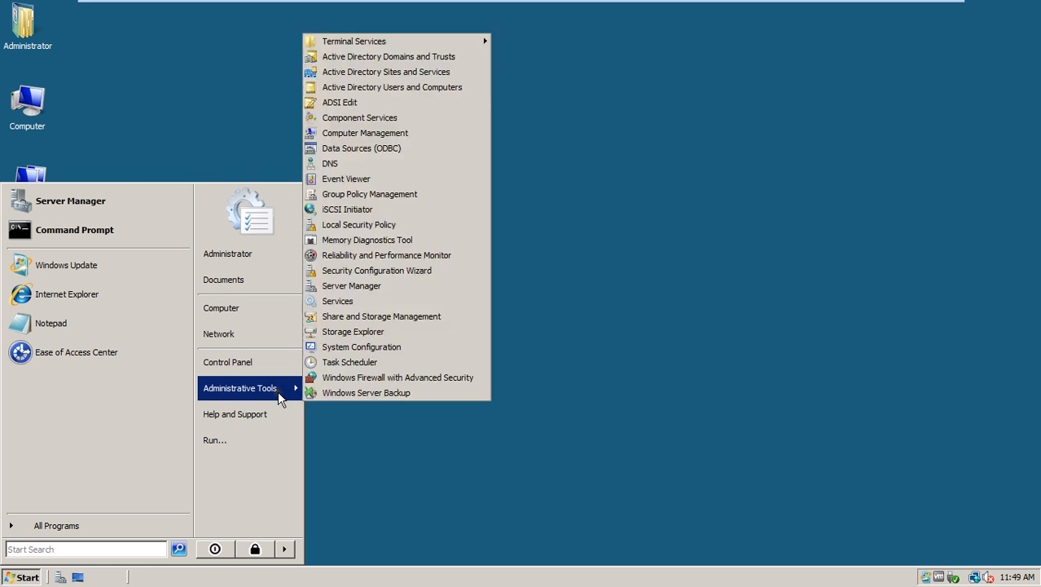
pyautogui.click(359, 88)
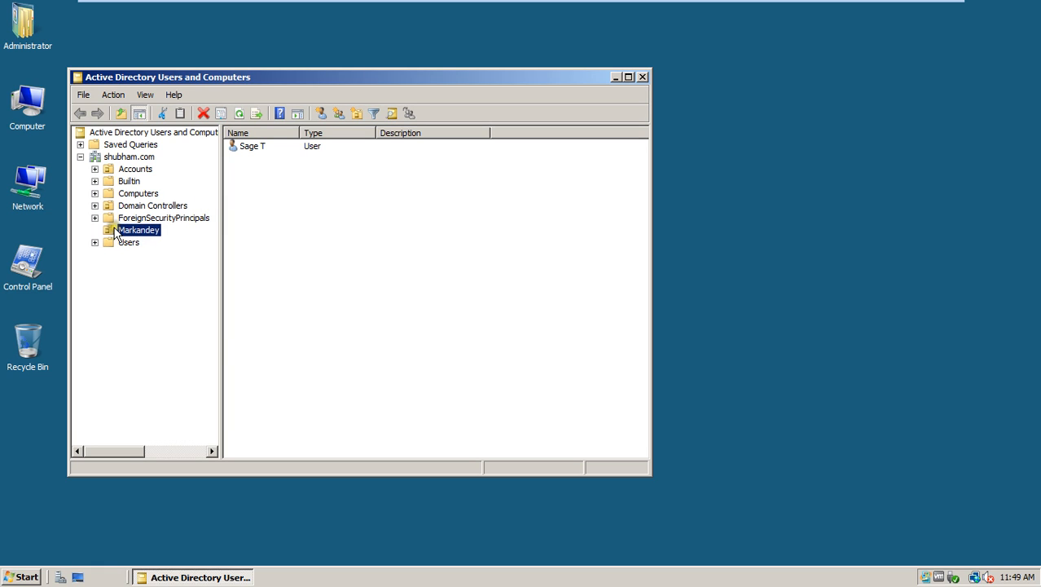
# - Try to reset the account password of the user in the selected organizational unit, and close the console
pyautogui.click(247, 150)
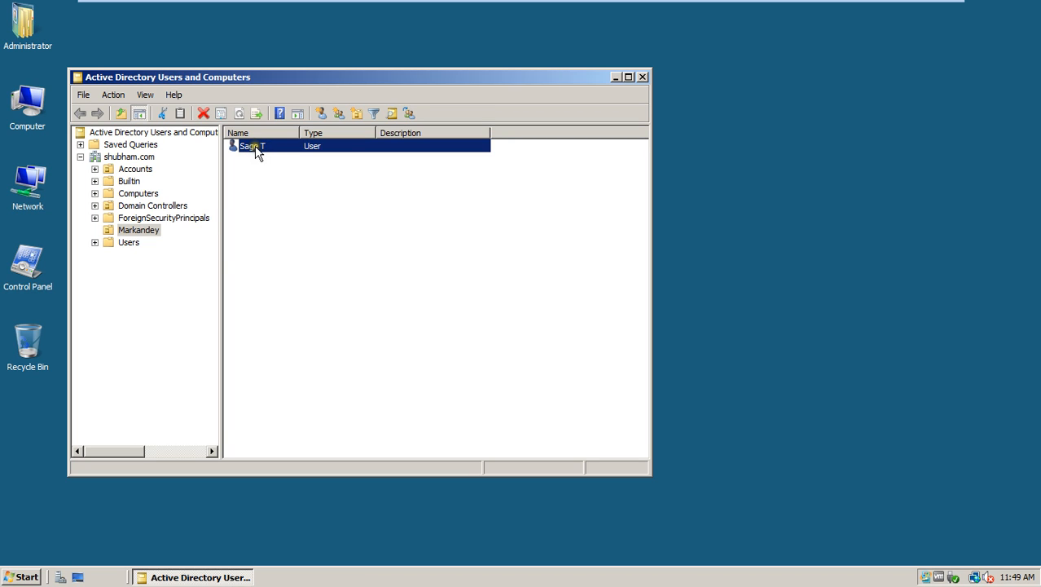
pyautogui.rightClick(255, 151)
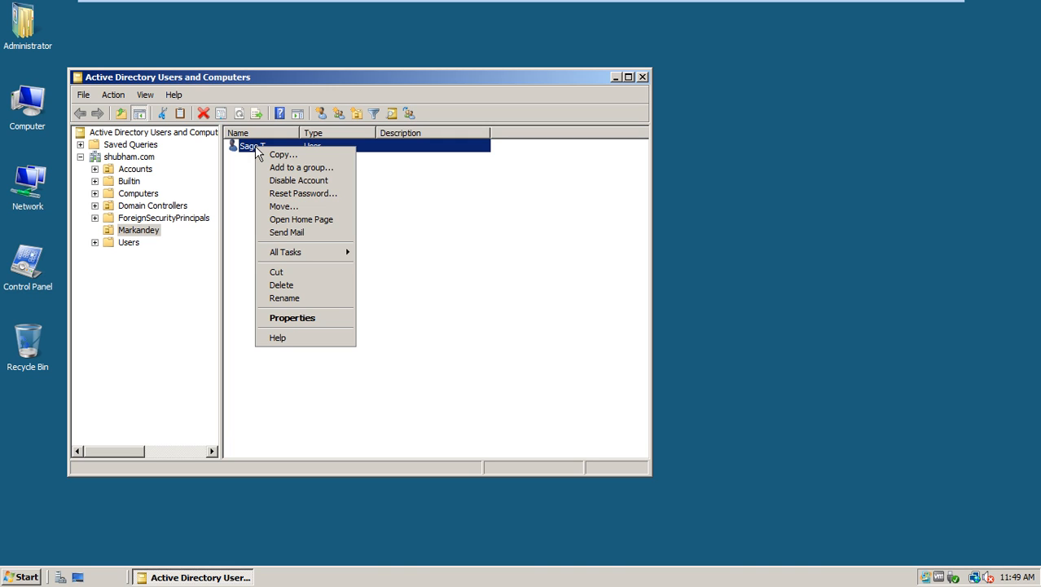
pyautogui.click(269, 193)
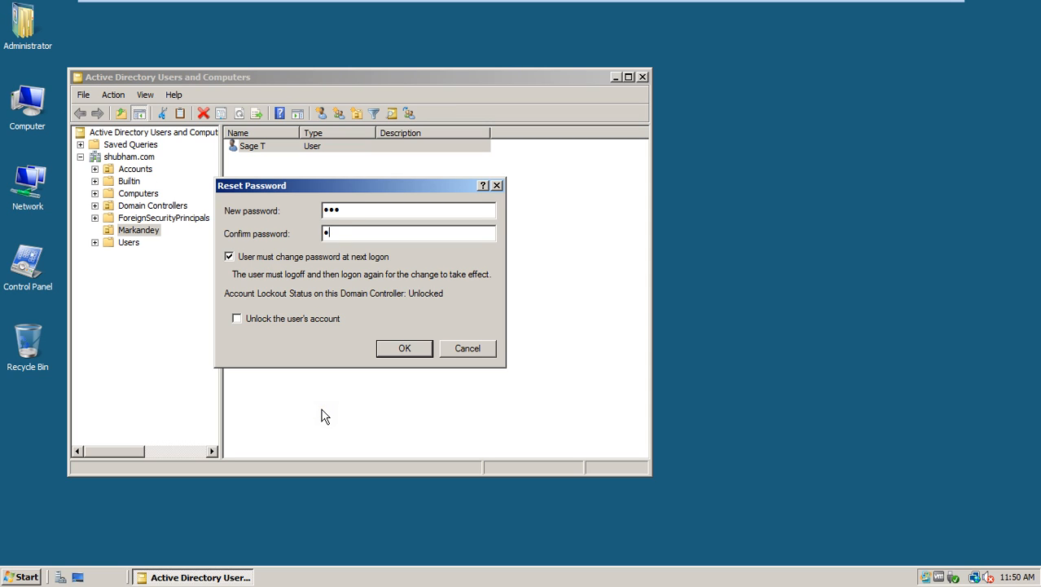
pyautogui.click(396, 347)
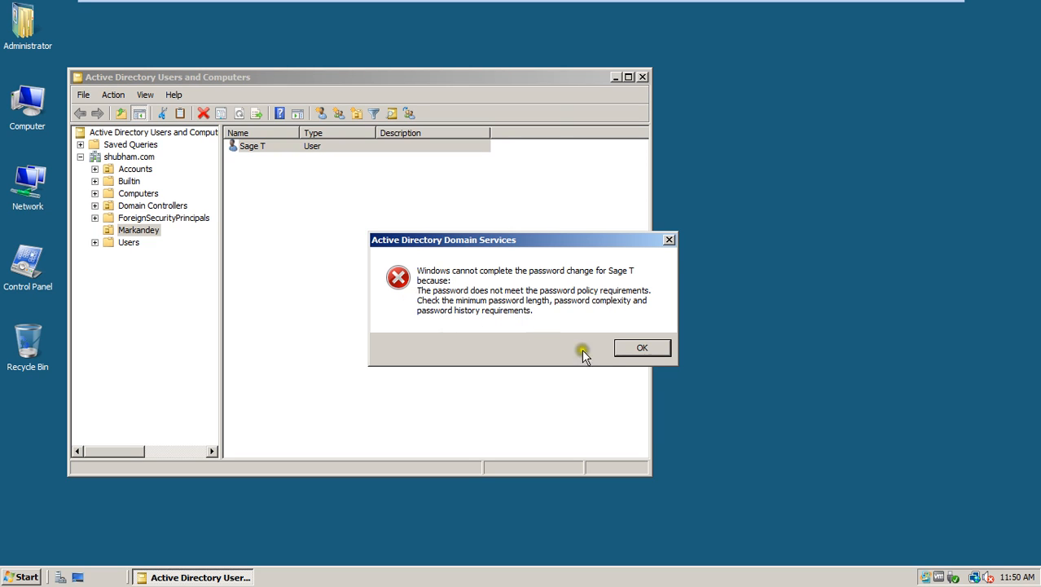
pyautogui.click(639, 348)
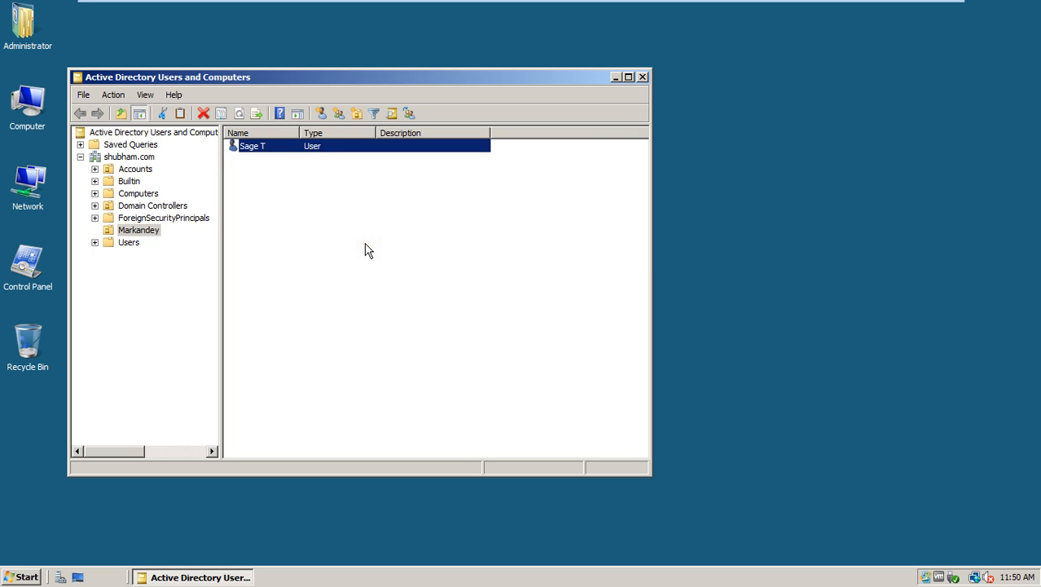
pyautogui.click(642, 77)
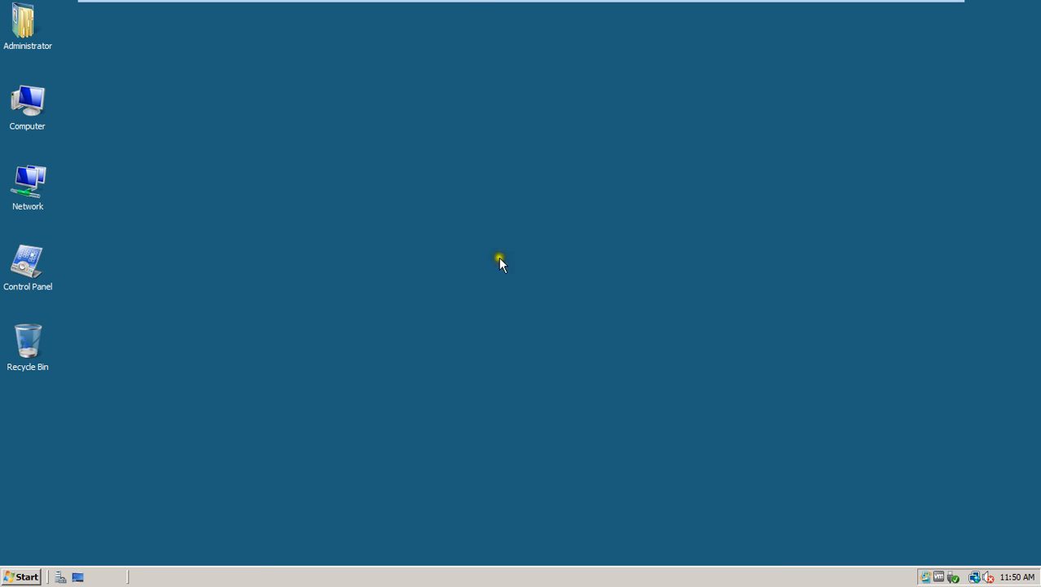
# - Open the Group Policy Management console
pyautogui.click(23, 577)
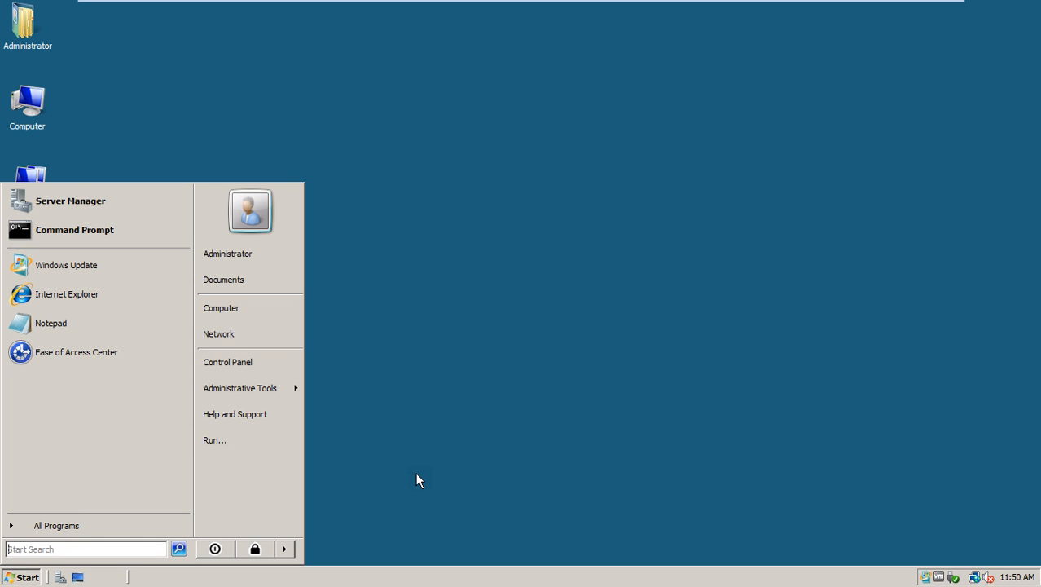
pyautogui.write('gpmc')
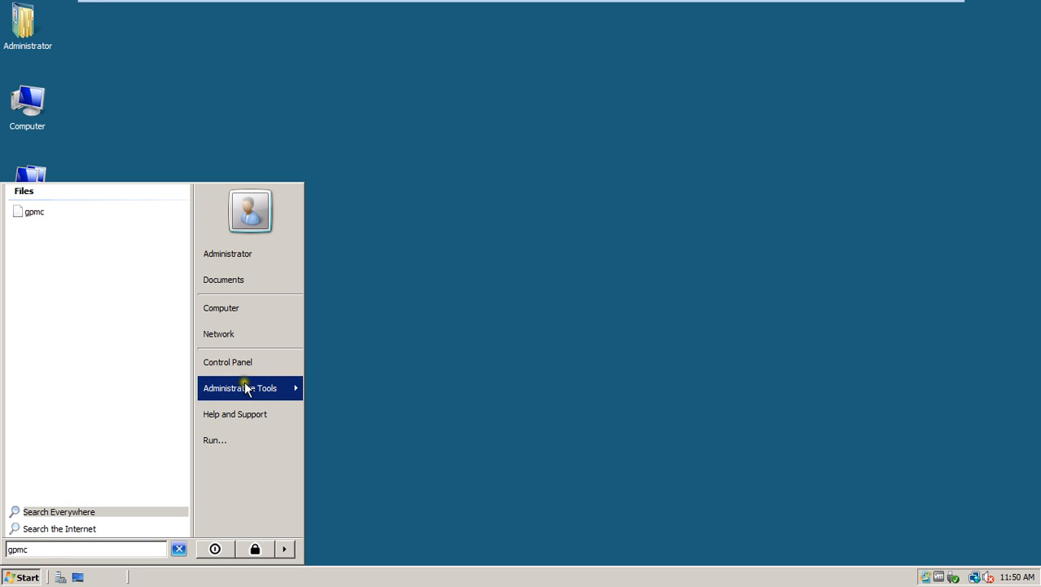
pyautogui.moveTo(261, 386)
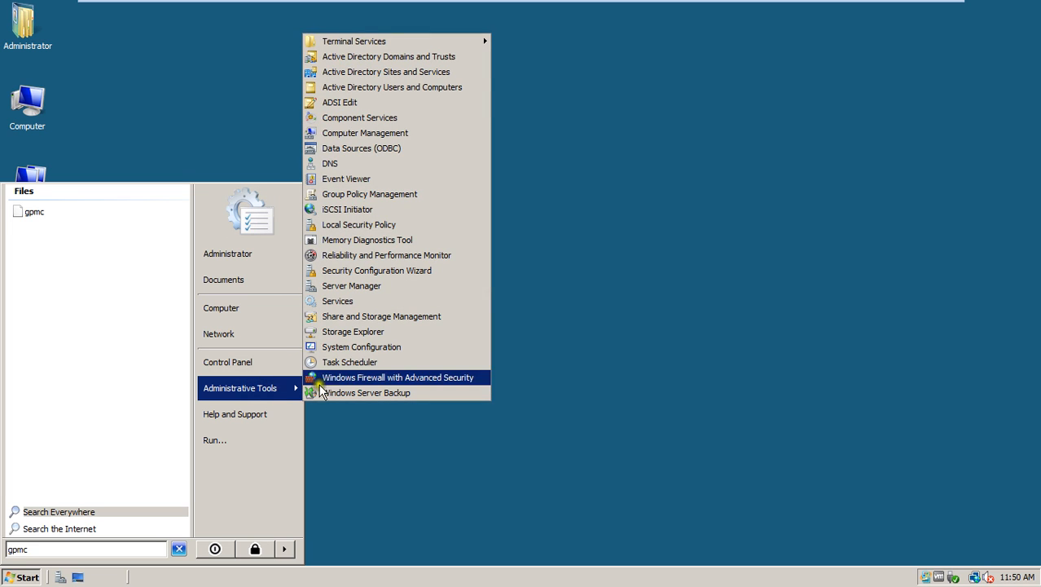
pyautogui.click(359, 196)
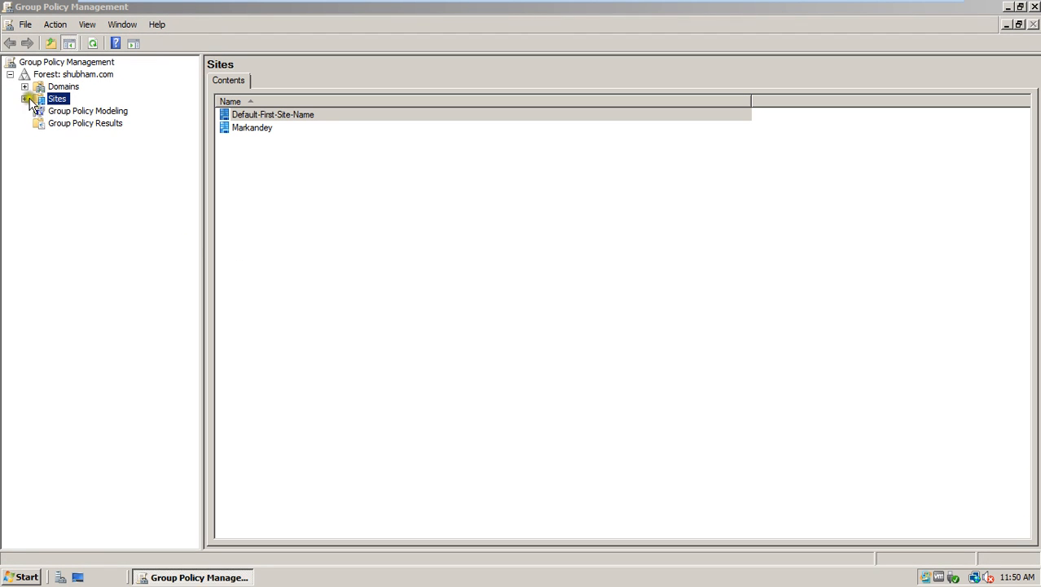
# - Open the group policy object linked directly to the shubham.com domain for editing
pyautogui.click(24, 86)
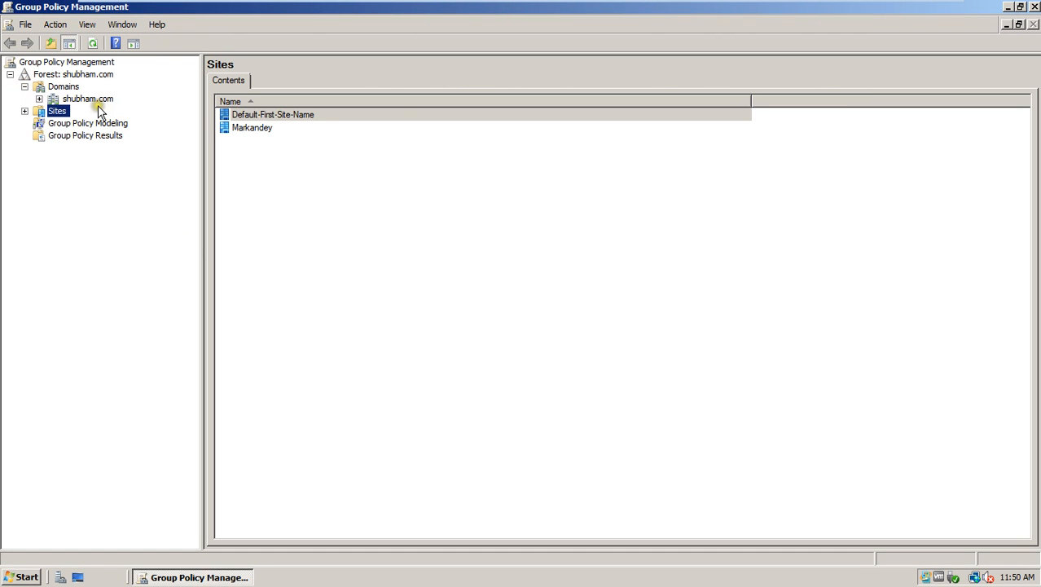
pyautogui.click(39, 98)
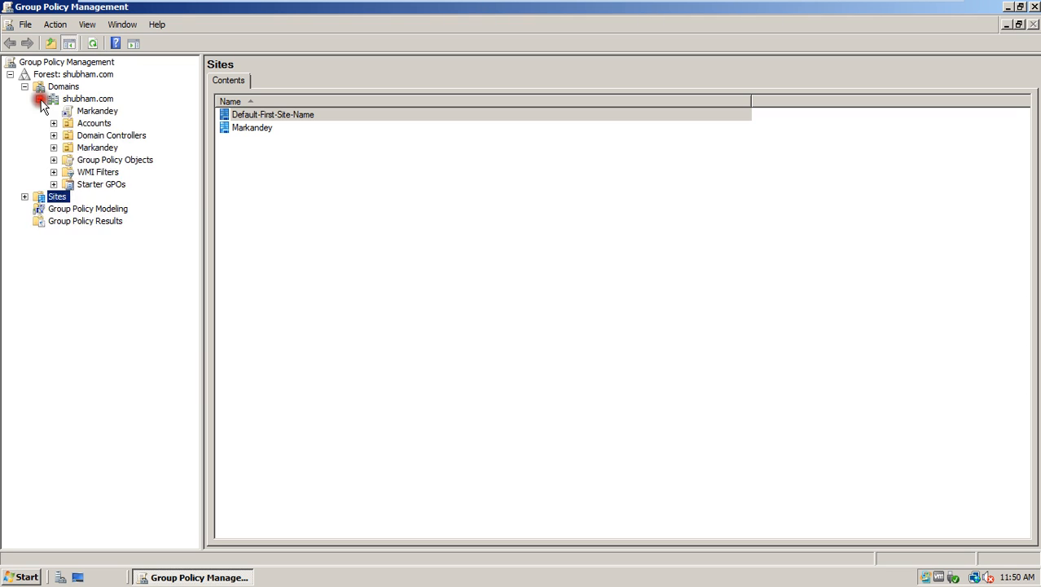
pyautogui.rightClick(87, 116)
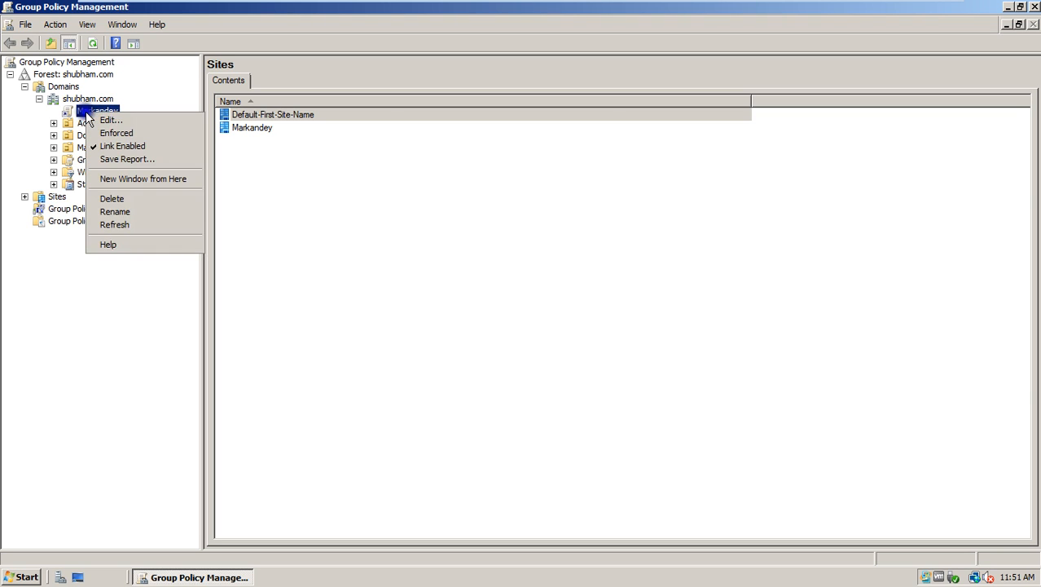
pyautogui.click(104, 123)
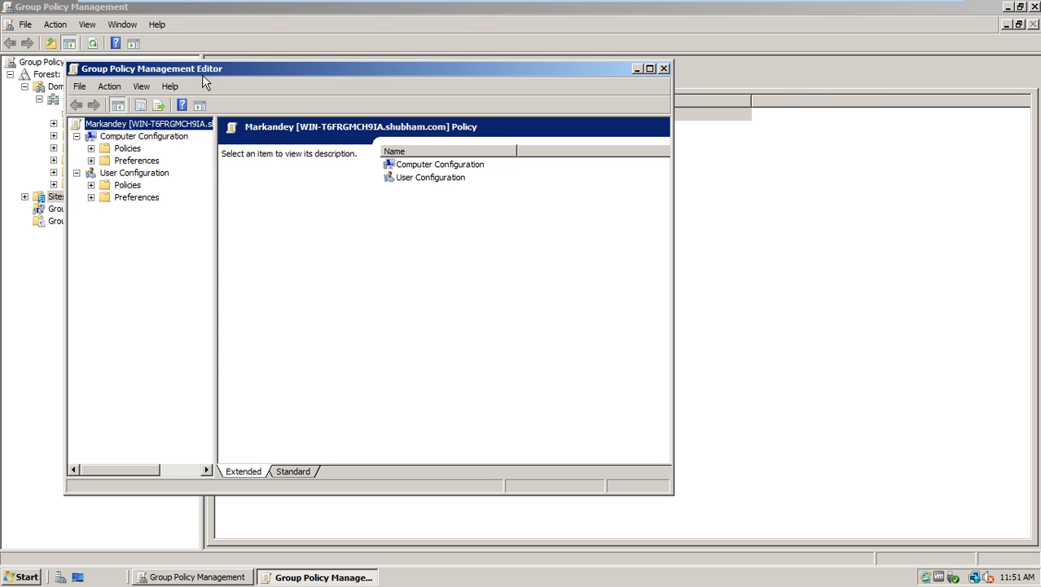
# - Show the Password Policy settings under Computer Configuration, Policies, Windows Settings, Security Settings, Account Policies
pyautogui.click(90, 149)
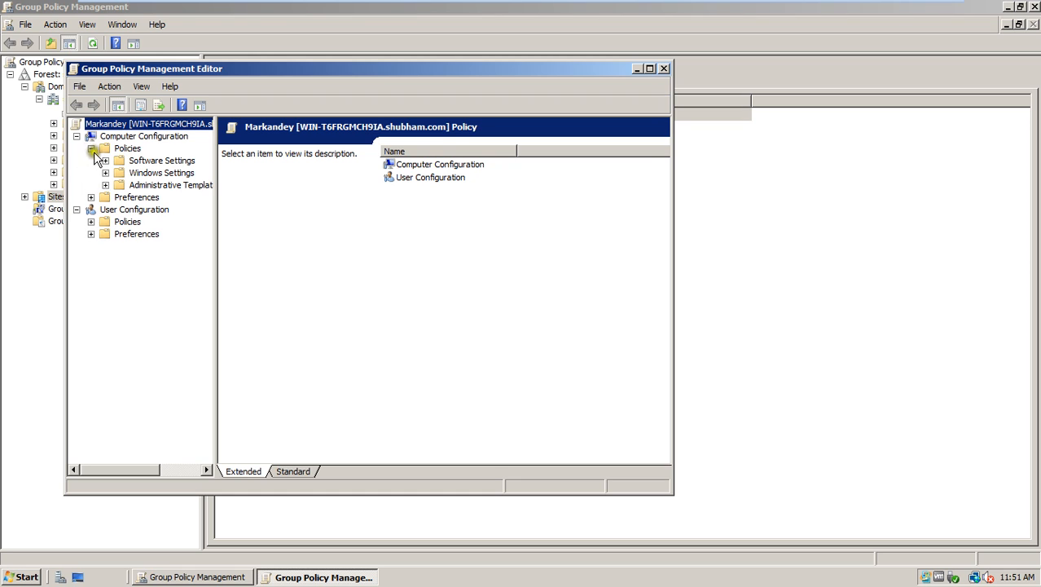
pyautogui.click(106, 174)
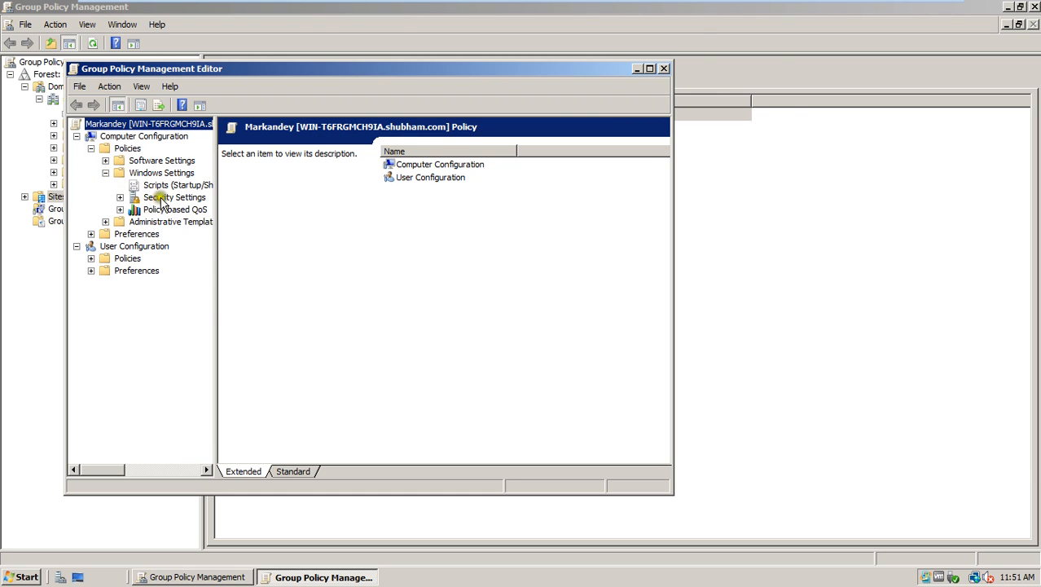
pyautogui.click(120, 198)
pyautogui.click(179, 210)
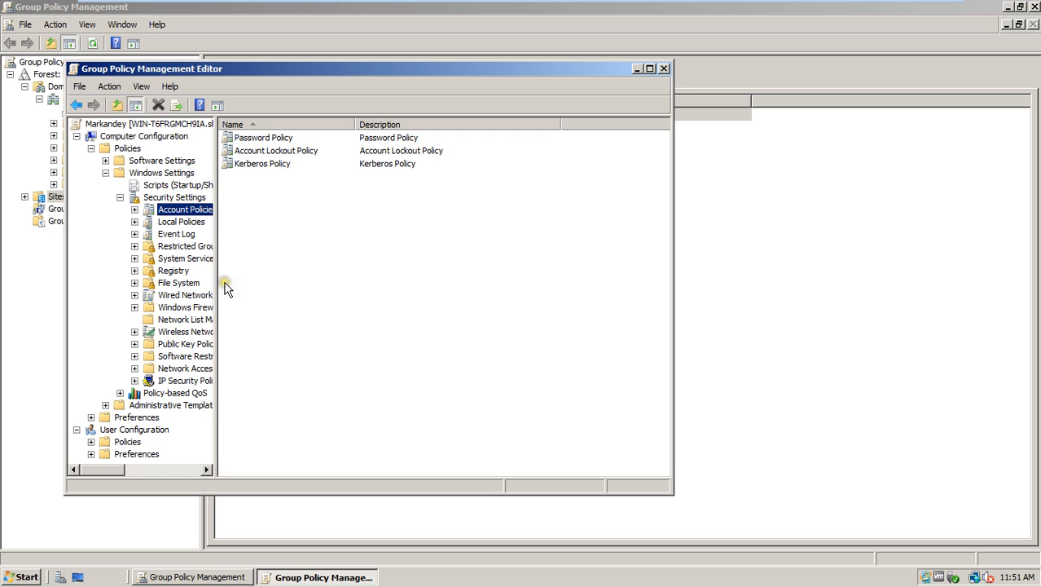
pyautogui.doubleClick(275, 141)
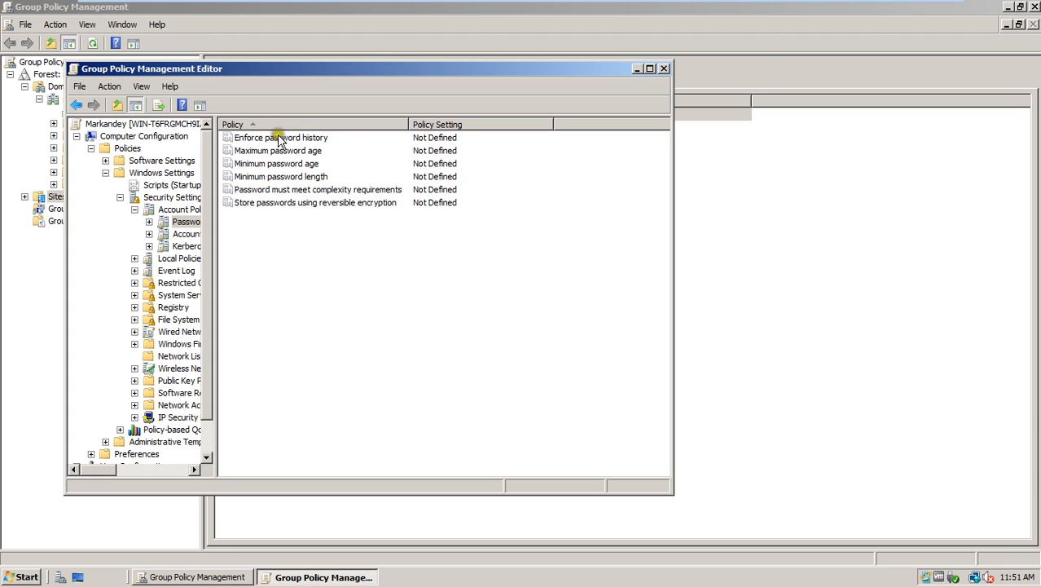
# - Define the Enforce password history policy with 10 passwords remembered
pyautogui.doubleClick(320, 144)
pyautogui.click(232, 176)
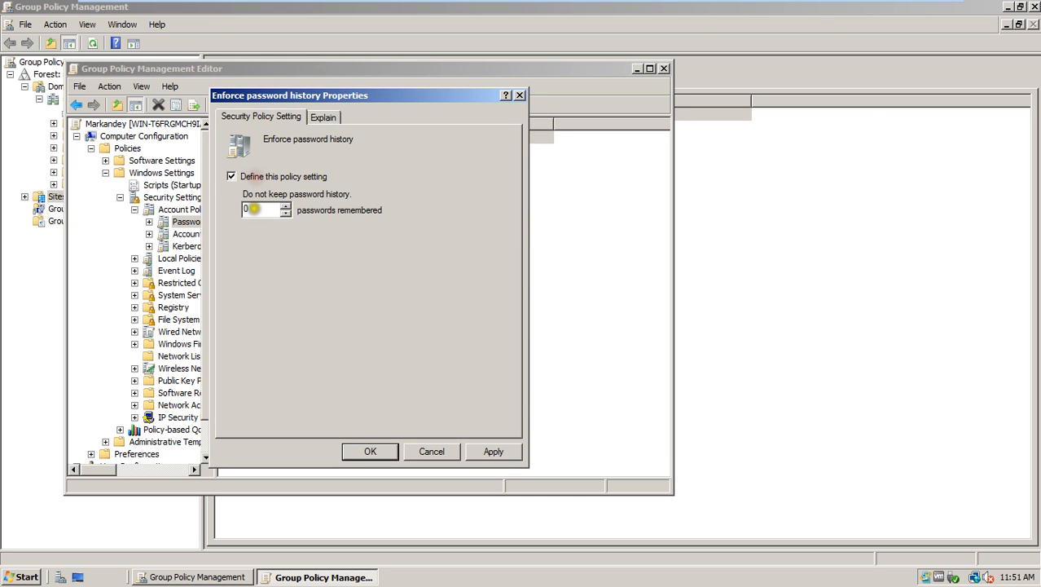
pyautogui.click(253, 208)
pyautogui.write('10')
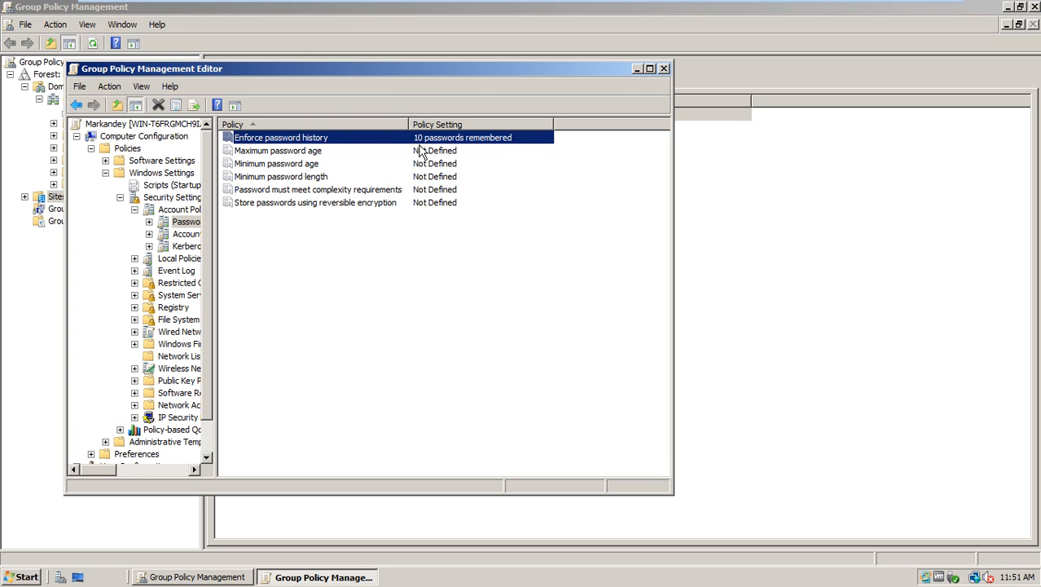
pyautogui.click(410, 140)
# - Try defining the Maximum password age policy with its 42-day value, and clear the definition again
pyautogui.click(275, 153)
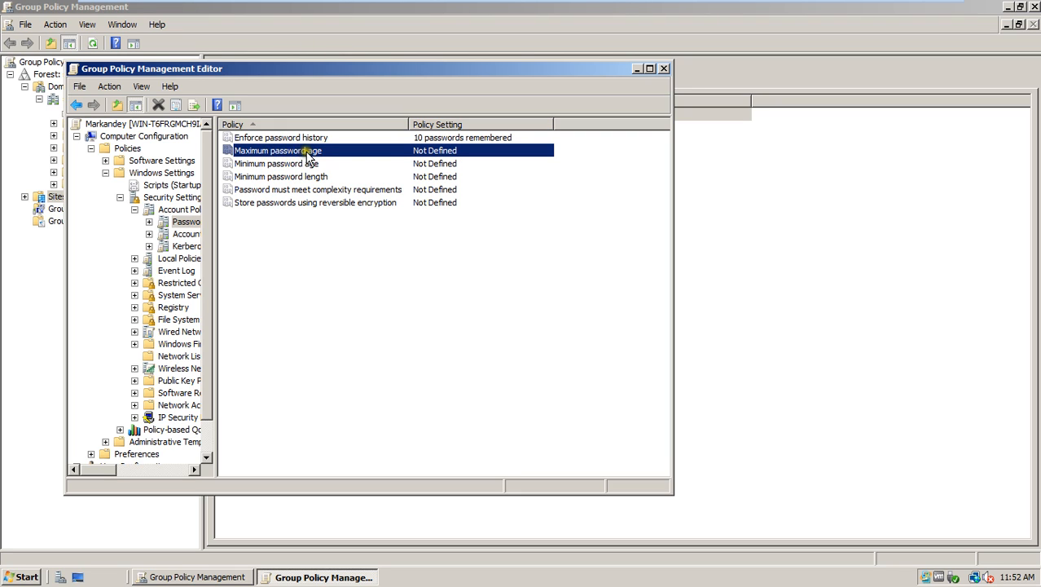
pyautogui.click(312, 155)
pyautogui.doubleClick(313, 154)
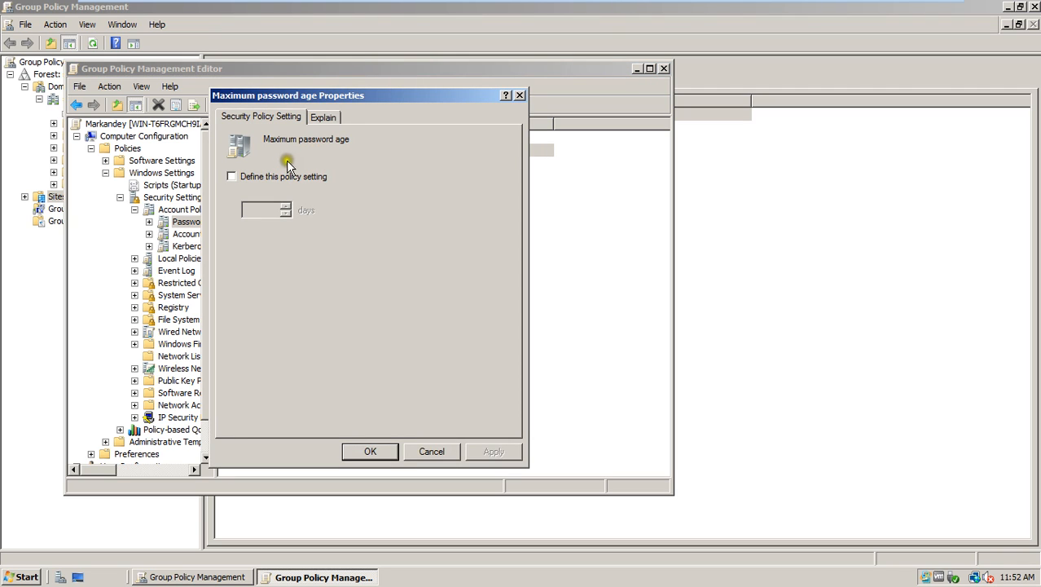
pyautogui.click(266, 178)
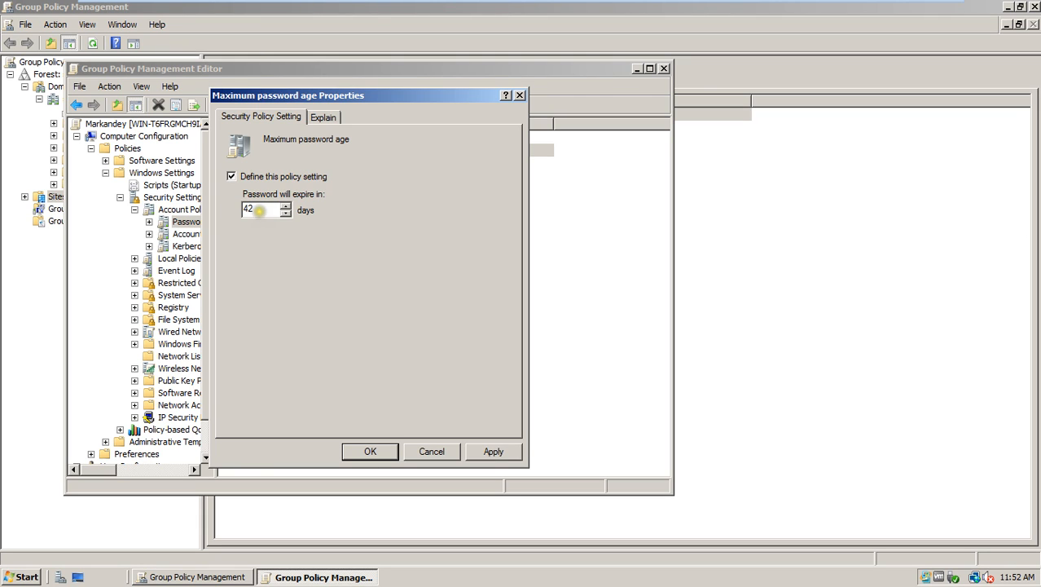
pyautogui.click(231, 176)
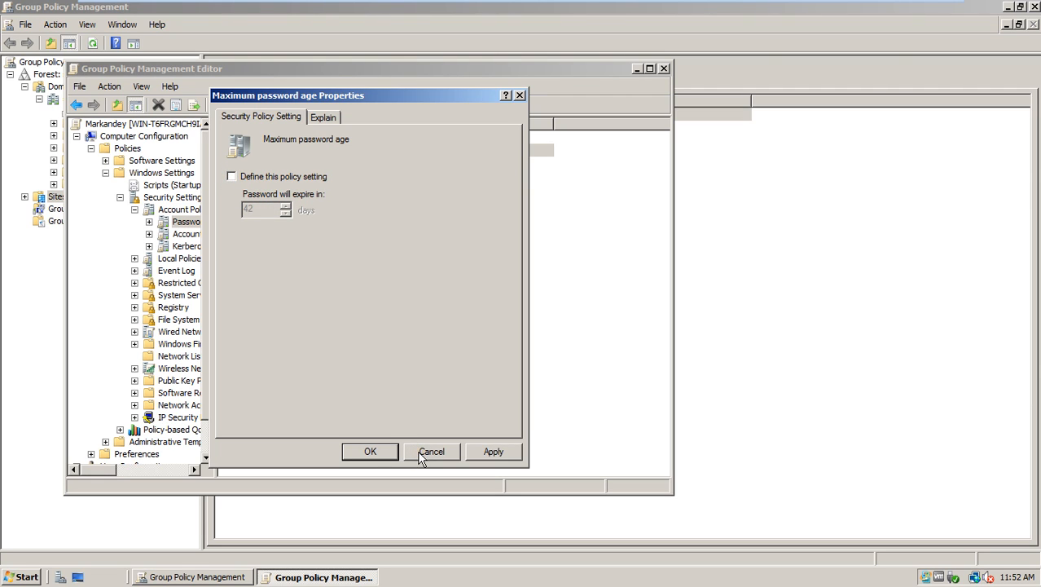
# - Read the explanation of the Maximum password age policy, including its recommended range, and close its properties without saving
pyautogui.click(323, 119)
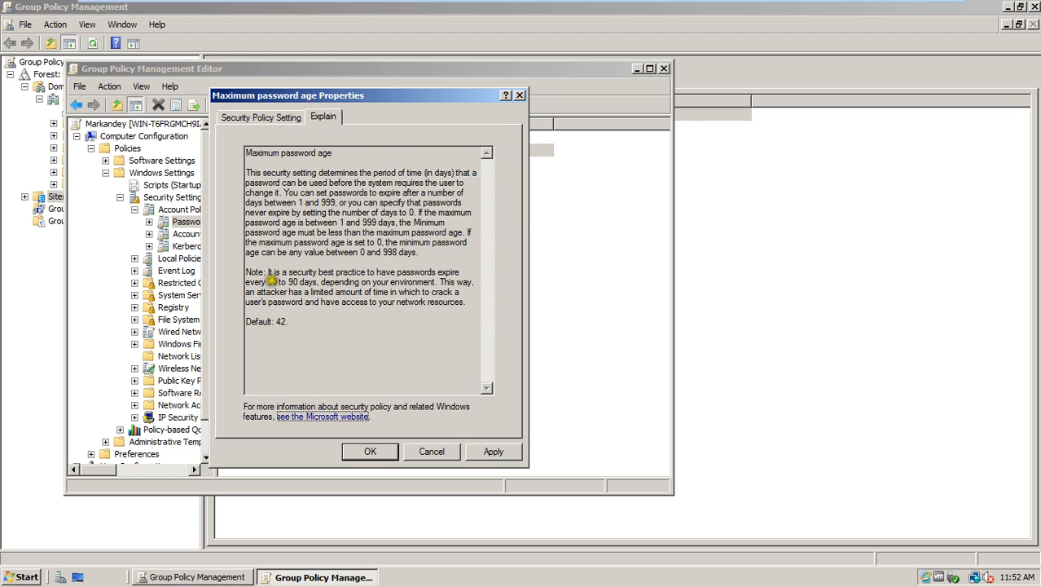
pyautogui.moveTo(265, 282); pyautogui.dragTo(330, 282)
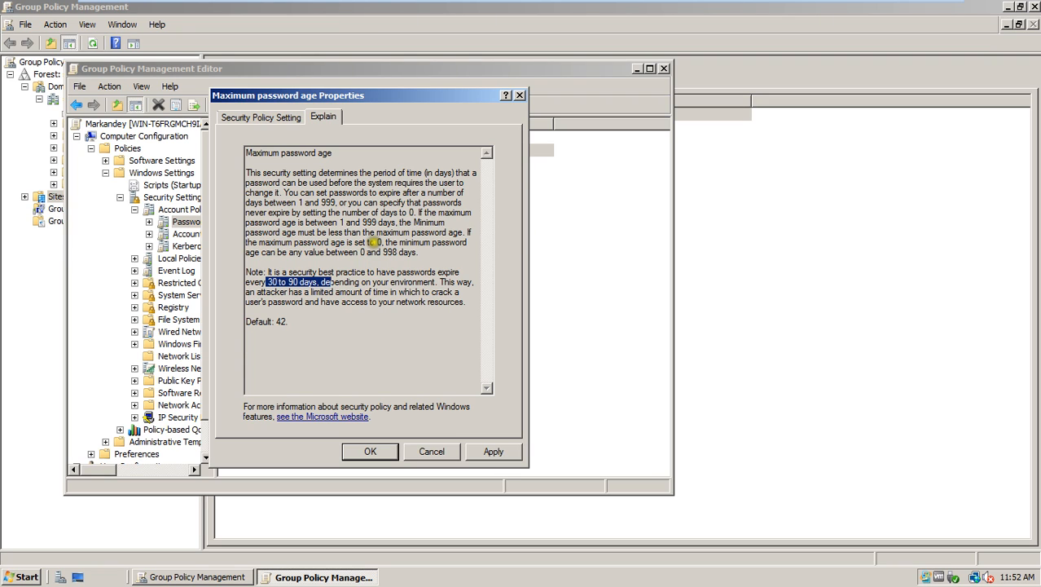
pyautogui.moveTo(376, 242); pyautogui.dragTo(425, 241)
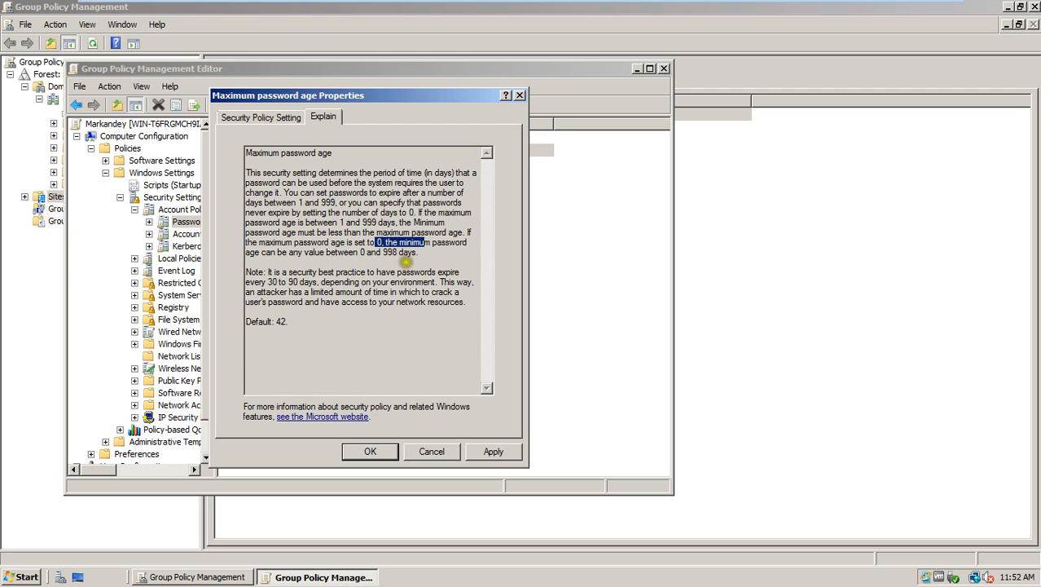
pyautogui.click(430, 450)
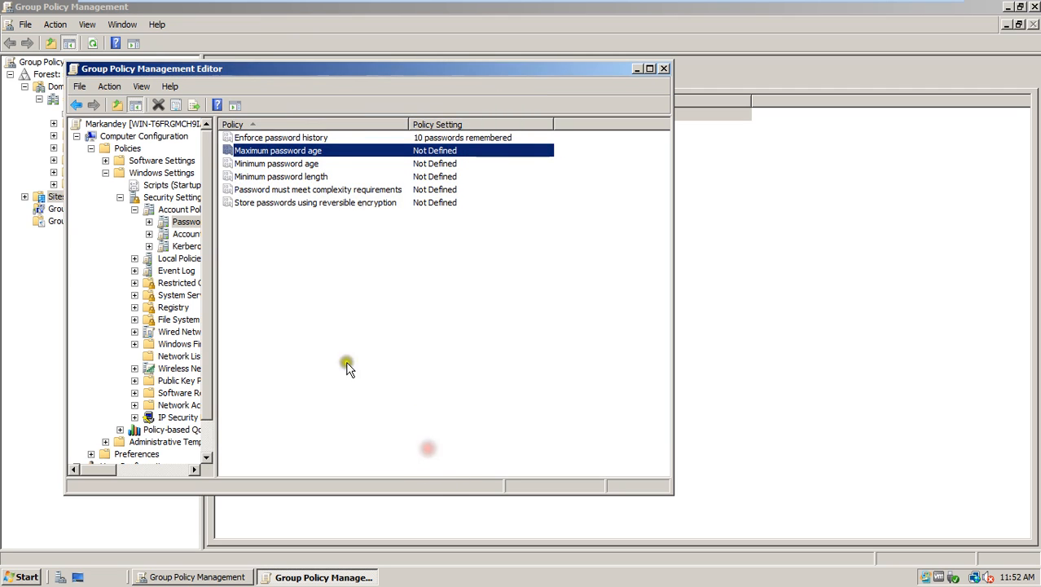
# - Define the Minimum password age policy as 3 days and accept the suggested Maximum password age of 30 days
pyautogui.doubleClick(292, 164)
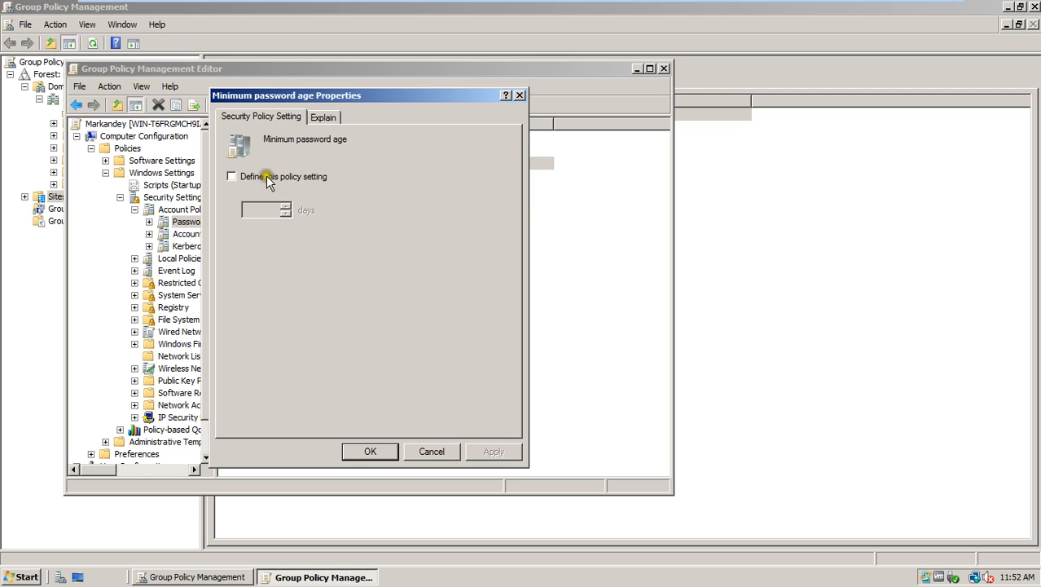
pyautogui.click(261, 178)
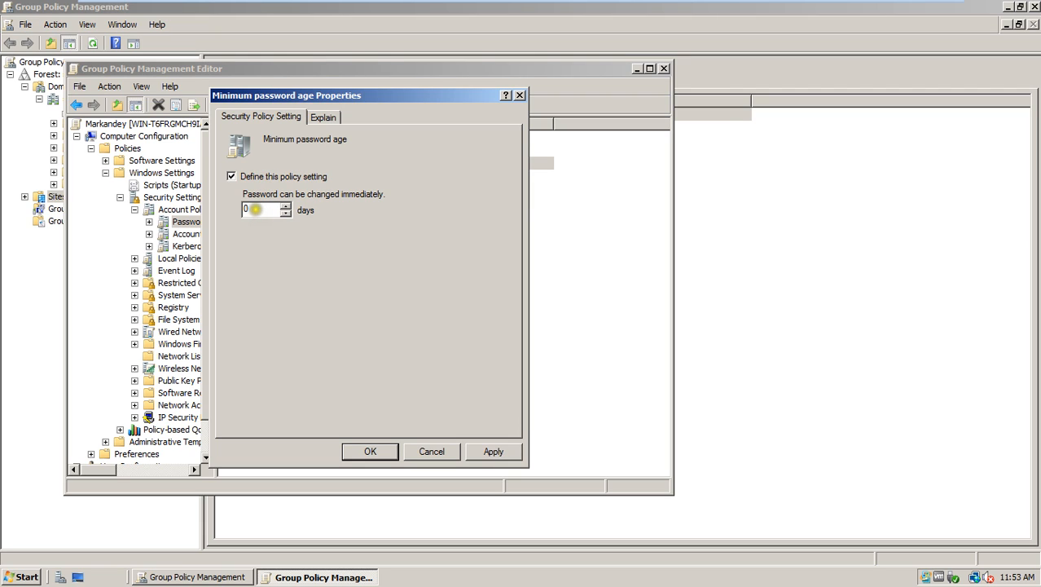
pyautogui.moveTo(255, 210); pyautogui.dragTo(235, 209)
pyautogui.write('3')
pyautogui.click(493, 450)
pyautogui.click(493, 452)
pyautogui.click(493, 452)
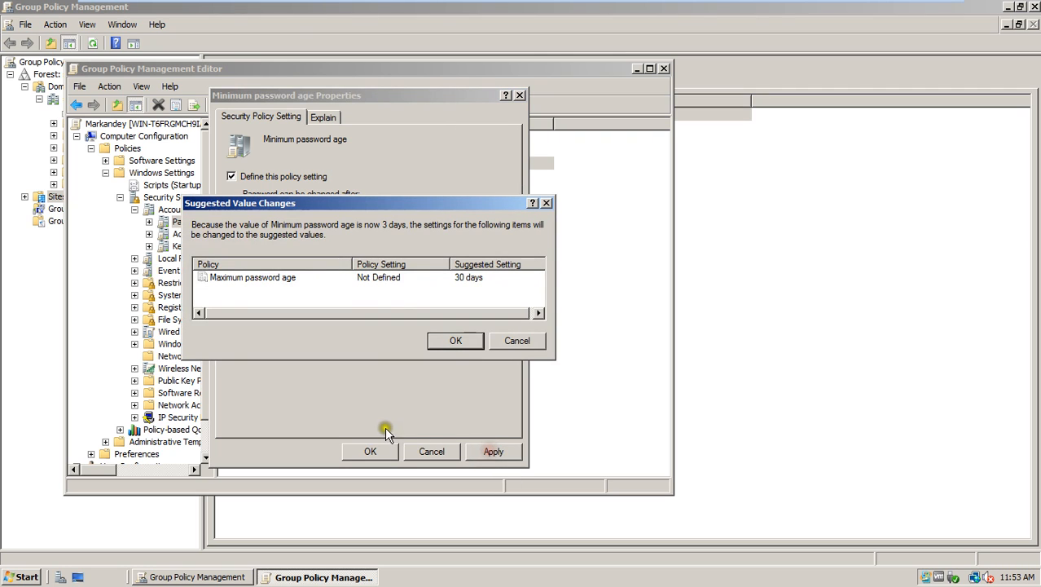
pyautogui.click(255, 281)
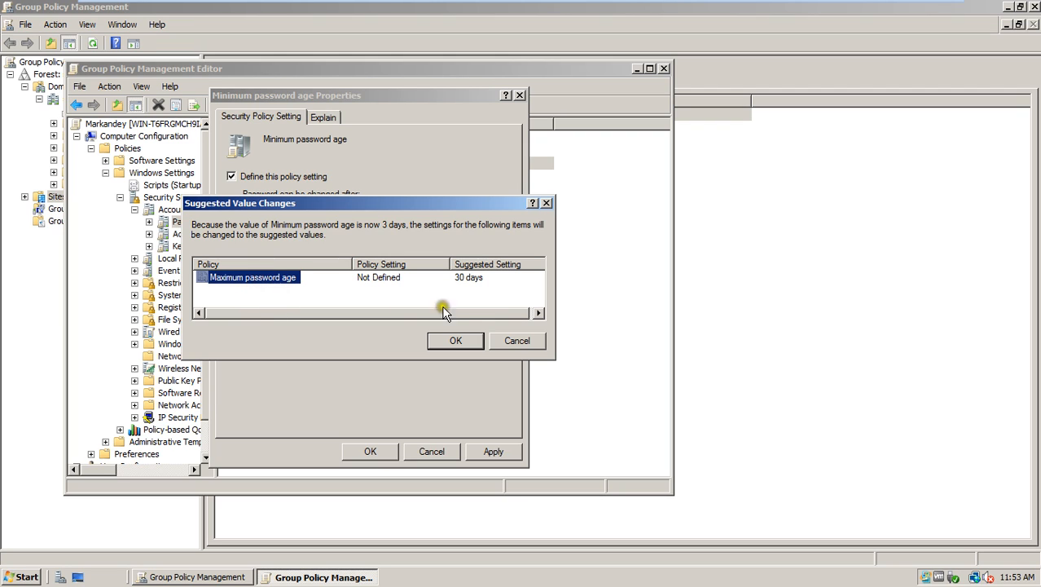
pyautogui.click(433, 336)
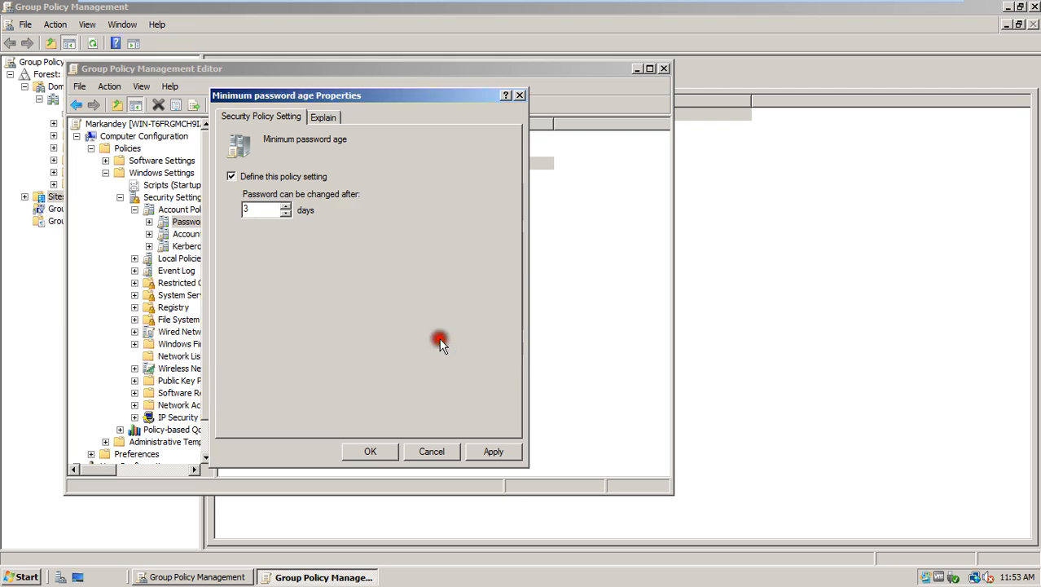
pyautogui.click(369, 449)
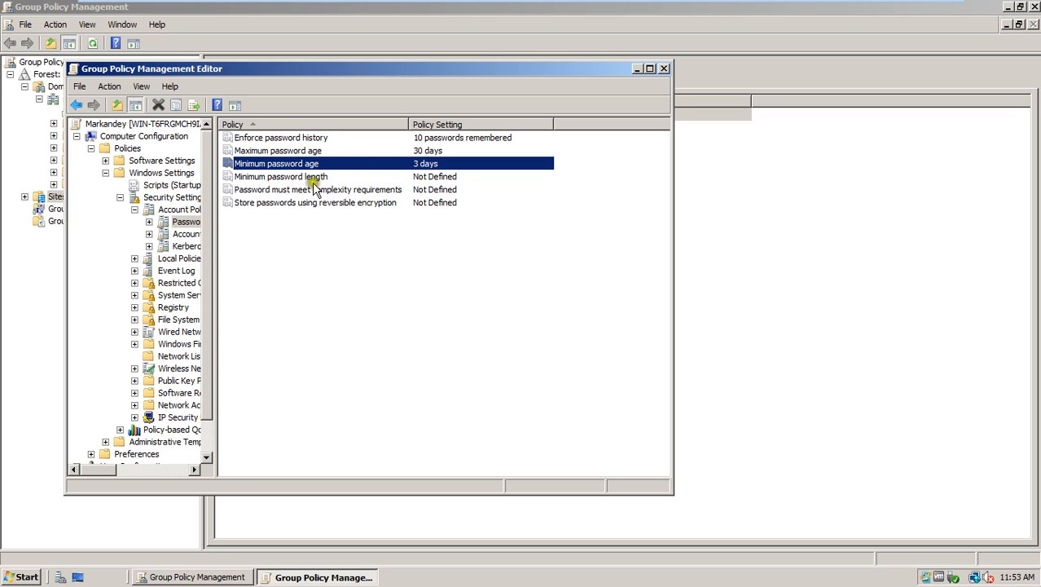
# - Define the Minimum password length policy as at least 3 characters
pyautogui.doubleClick(269, 178)
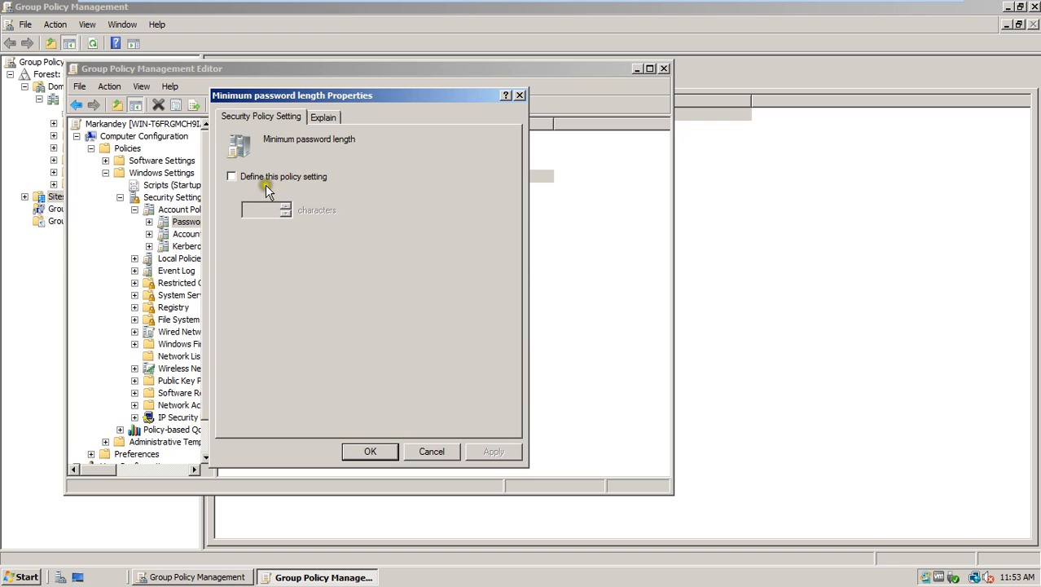
pyautogui.click(241, 176)
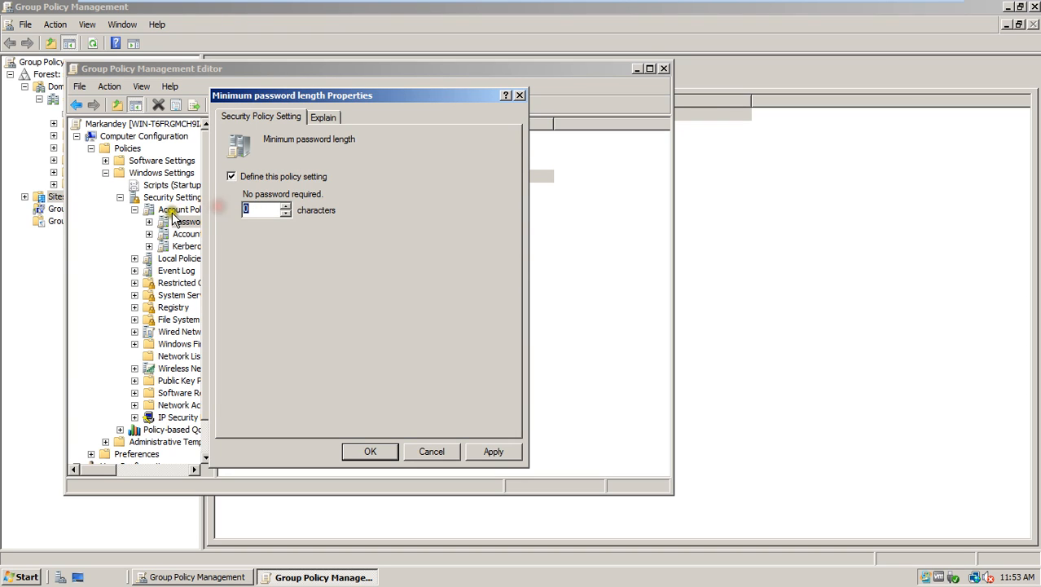
pyautogui.write('3')
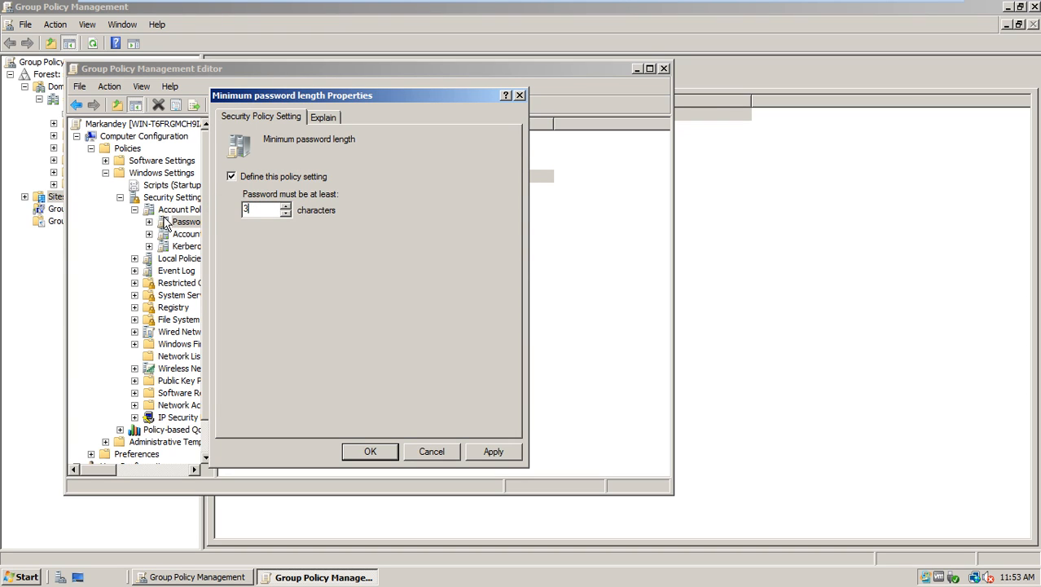
pyautogui.click(371, 452)
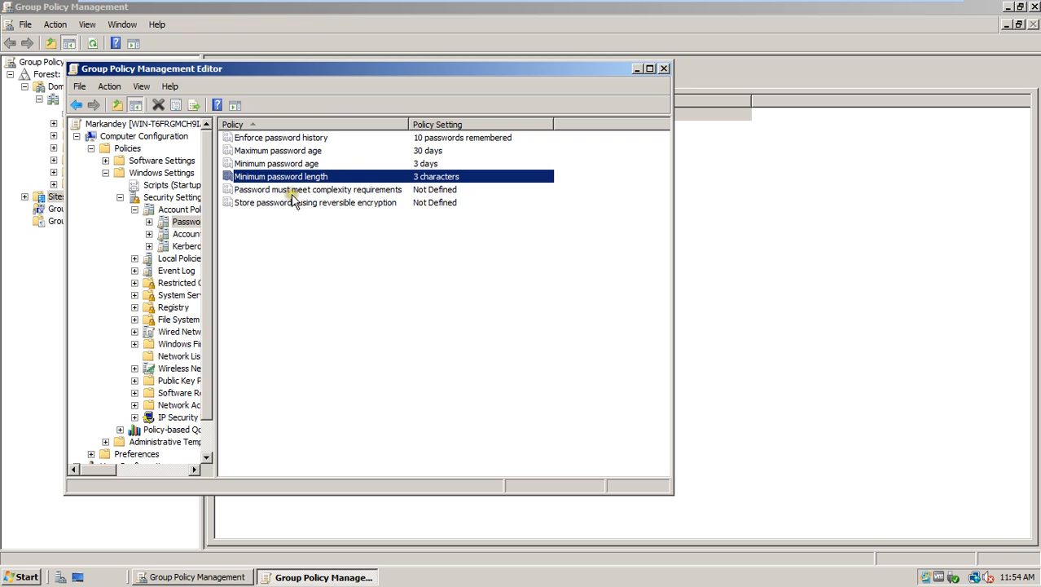
# - Define the Password must meet complexity requirements policy as Disabled
pyautogui.doubleClick(375, 192)
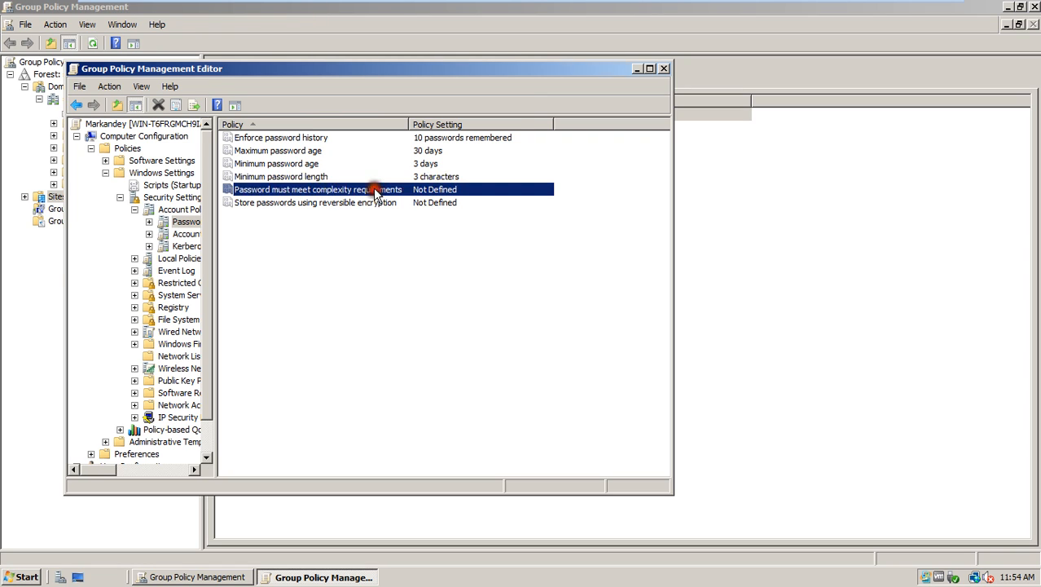
pyautogui.click(231, 174)
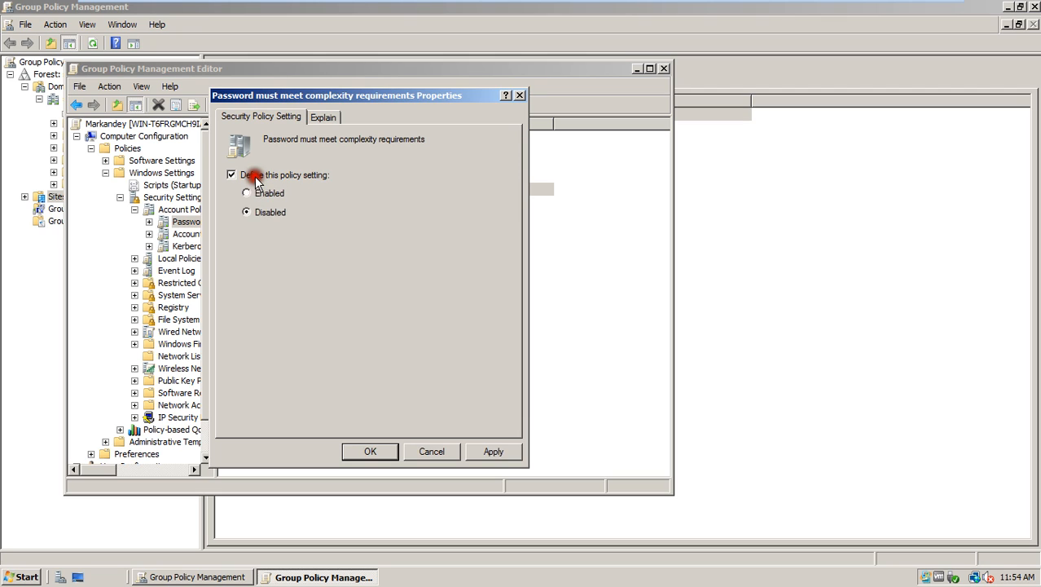
pyautogui.click(247, 212)
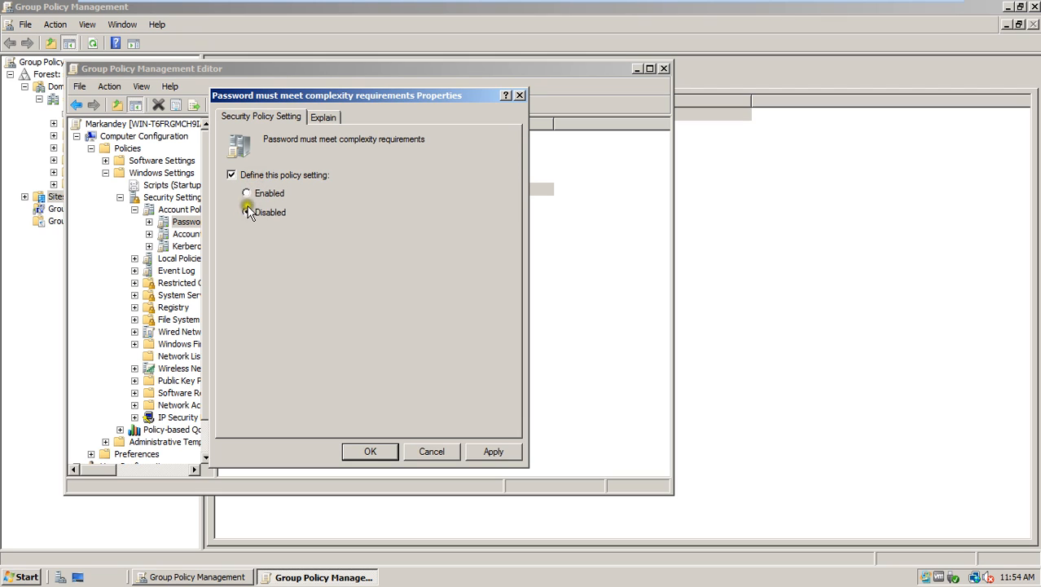
pyautogui.click(483, 452)
pyautogui.click(372, 449)
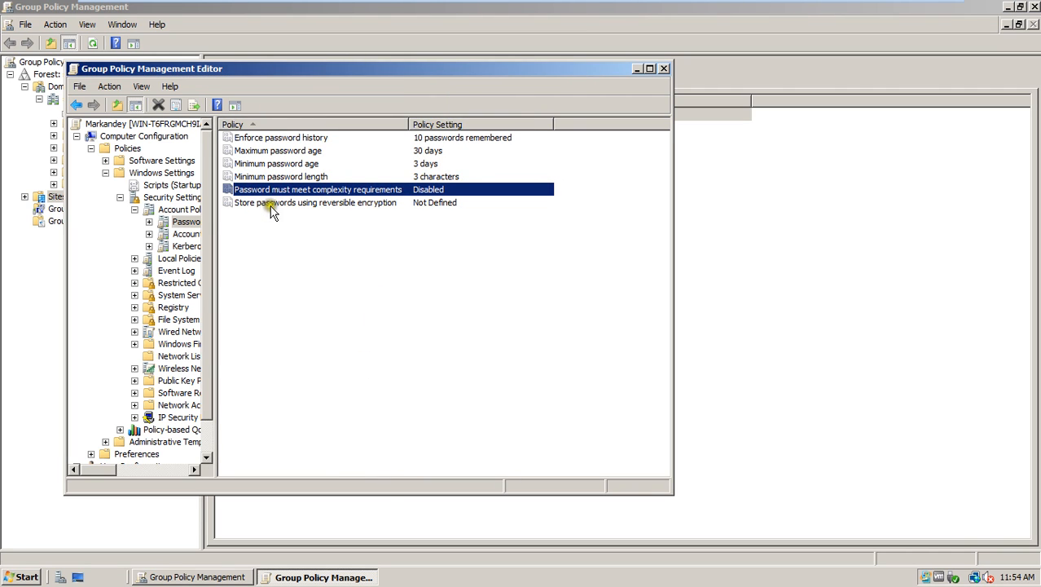
# - Define the Store passwords using reversible encryption policy as Disabled, and close the policy editor and the management console
pyautogui.doubleClick(349, 205)
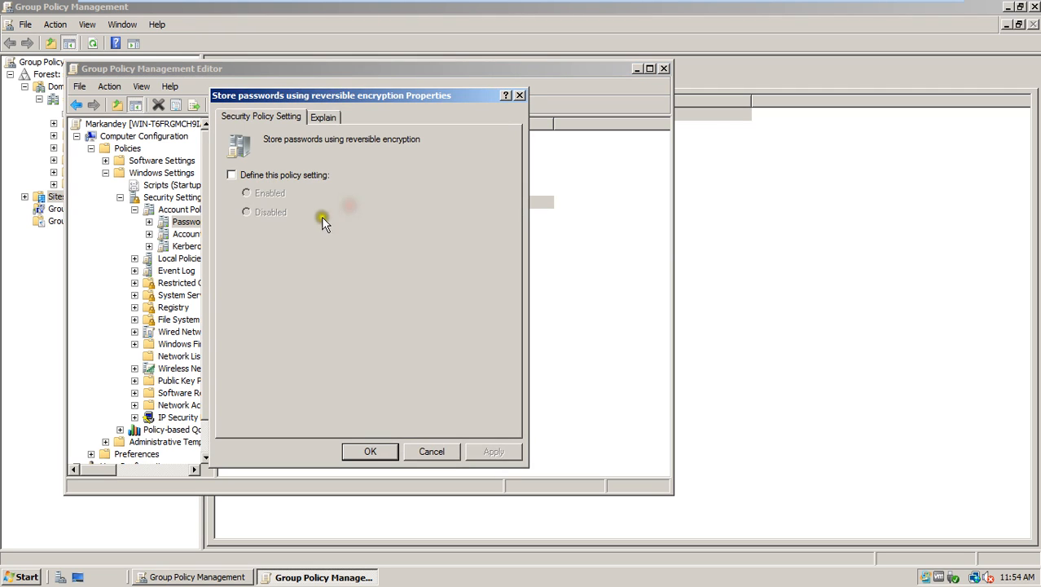
pyautogui.click(237, 174)
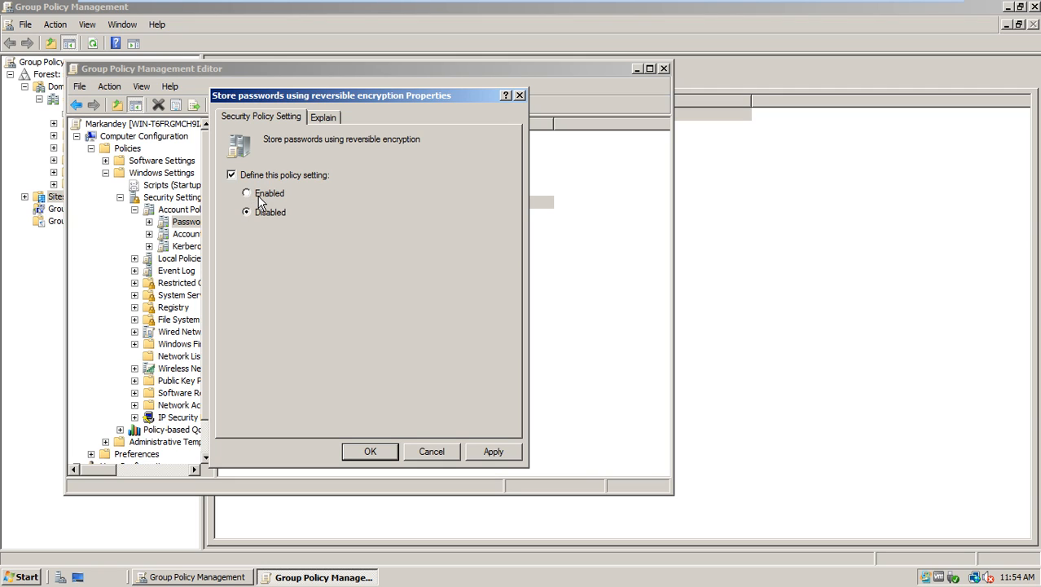
pyautogui.click(249, 232)
pyautogui.click(489, 451)
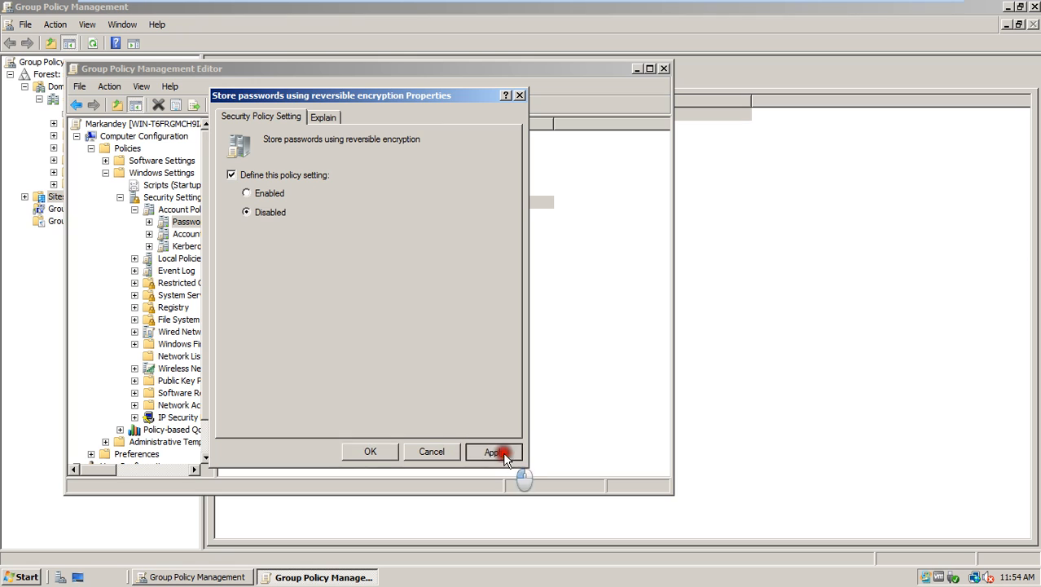
pyautogui.click(373, 453)
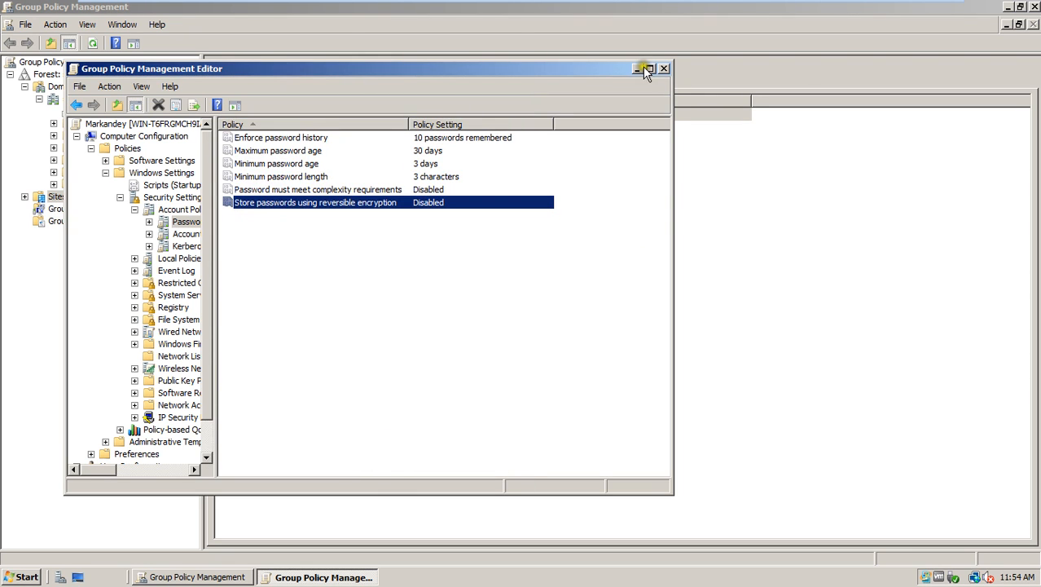
pyautogui.click(664, 68)
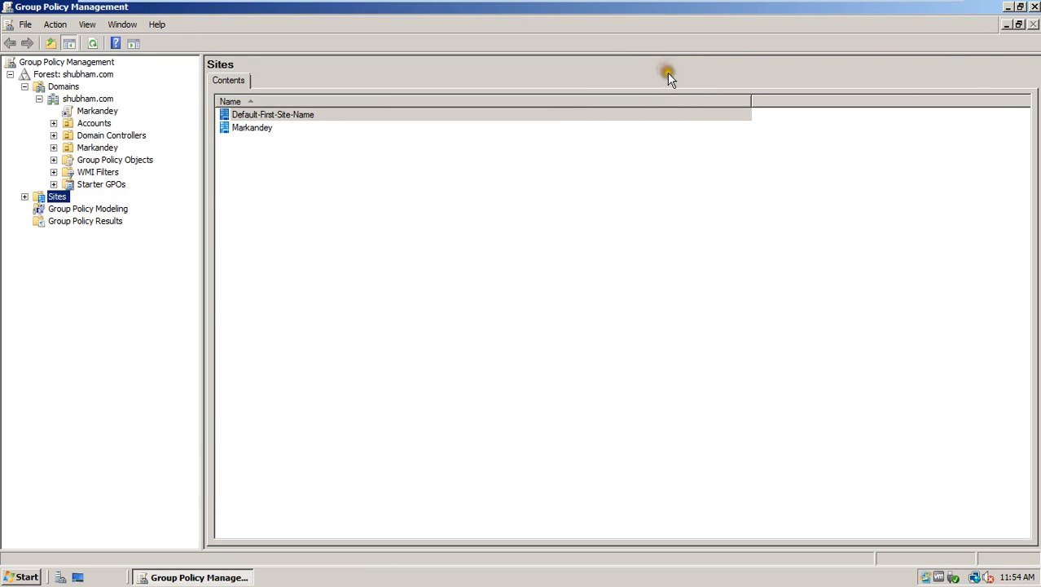
pyautogui.click(1034, 7)
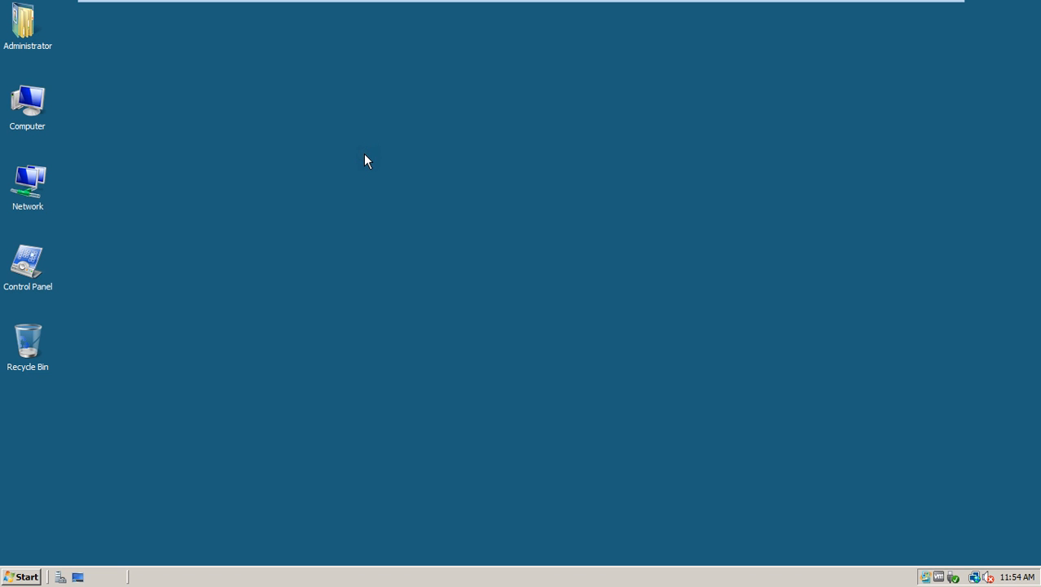
# - Open a Command Prompt and try to force a policy refresh with "gpupdat /force"
pyautogui.press('super+r')
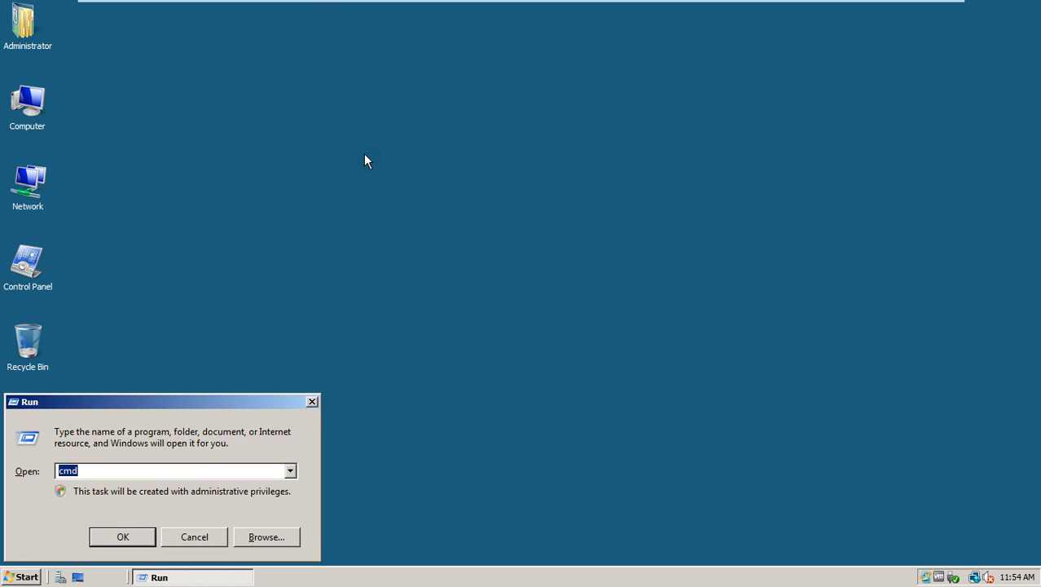
pyautogui.press('Return')
pyautogui.write('gp')
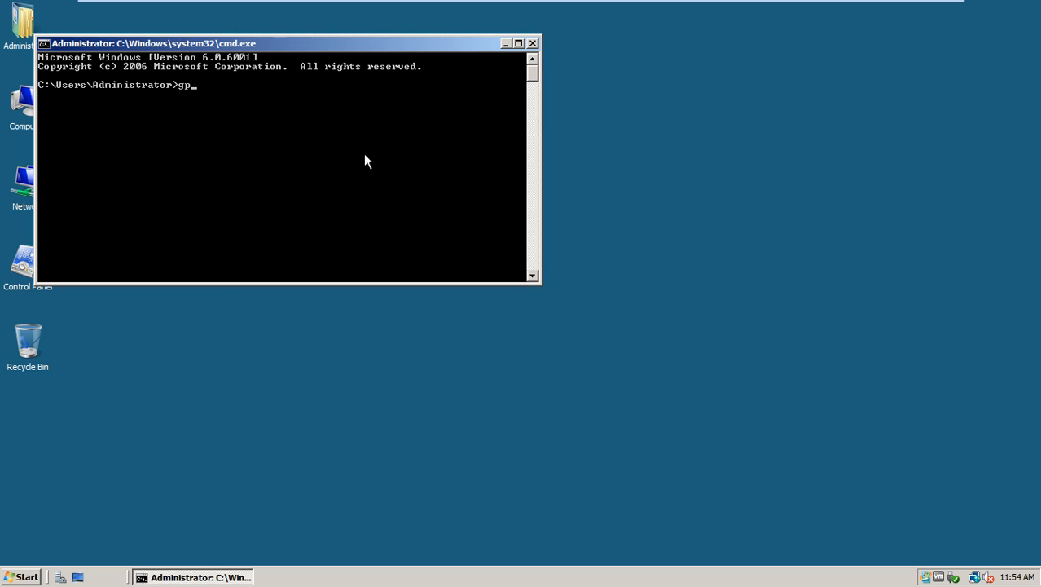
pyautogui.write('updat /force')
pyautogui.press('Return')
# - Try the recalled command again with a backslash before the option, as "gpupdat \force"
pyautogui.press('Up')
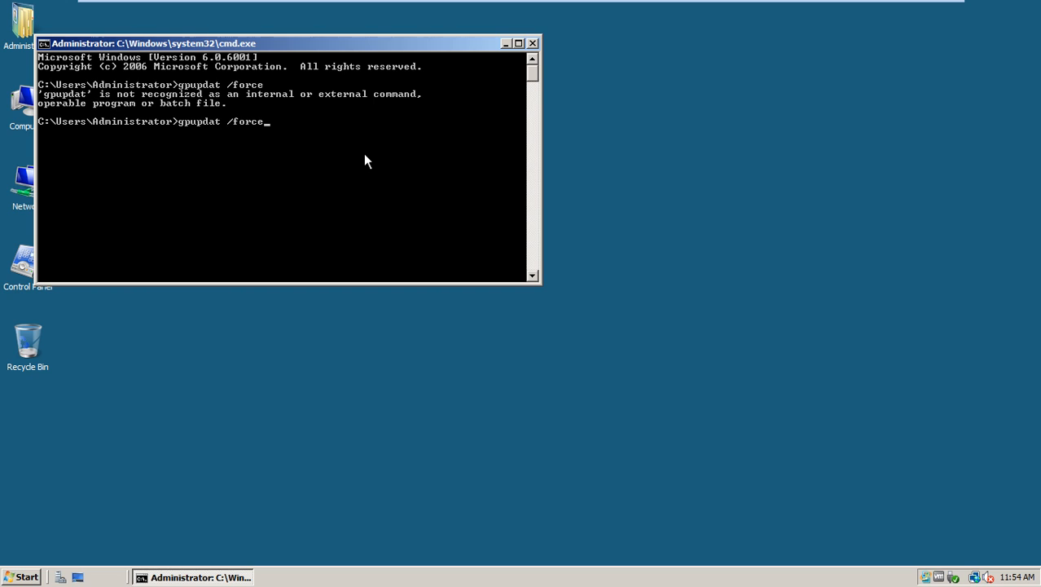
pyautogui.press('Left')
pyautogui.press('Left')
pyautogui.press('Left')
pyautogui.press('Left')
pyautogui.press('Left')
pyautogui.press('BackSpace')
pyautogui.press('Delete')
pyautogui.write('\\')
pyautogui.press('Return')
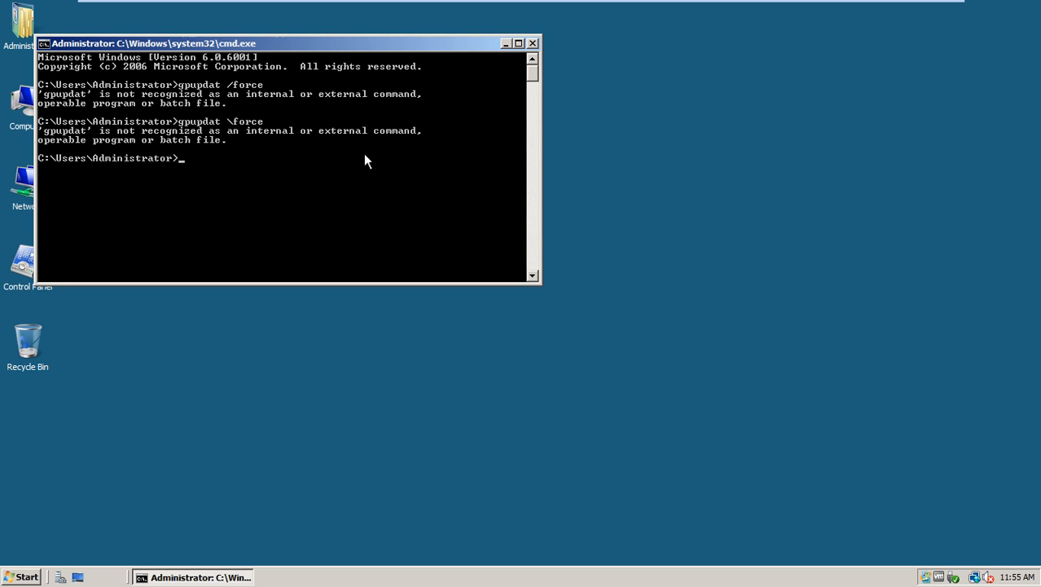
# - Correct the command name in the recalled line and try running "gpupdate \force"
pyautogui.press('Up')
pyautogui.press('Left')
pyautogui.press('Left')
pyautogui.press('Left')
pyautogui.press('Left')
pyautogui.press('Left')
pyautogui.press('Left')
pyautogui.write('e')
pyautogui.press('Return')
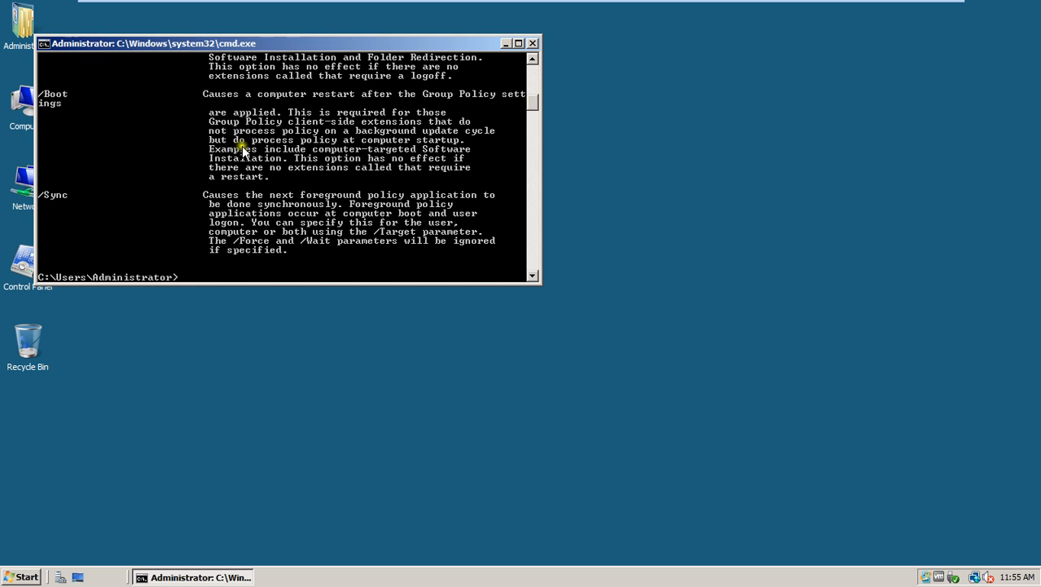
# - Look back through the gpupdate help text and close the Command Prompt
pyautogui.rightClick(166, 177)
pyautogui.click(117, 153)
pyautogui.press('Up')
pyautogui.press('Escape')
pyautogui.scroll(1, 177, 228)
pyautogui.rightClick(178, 229)
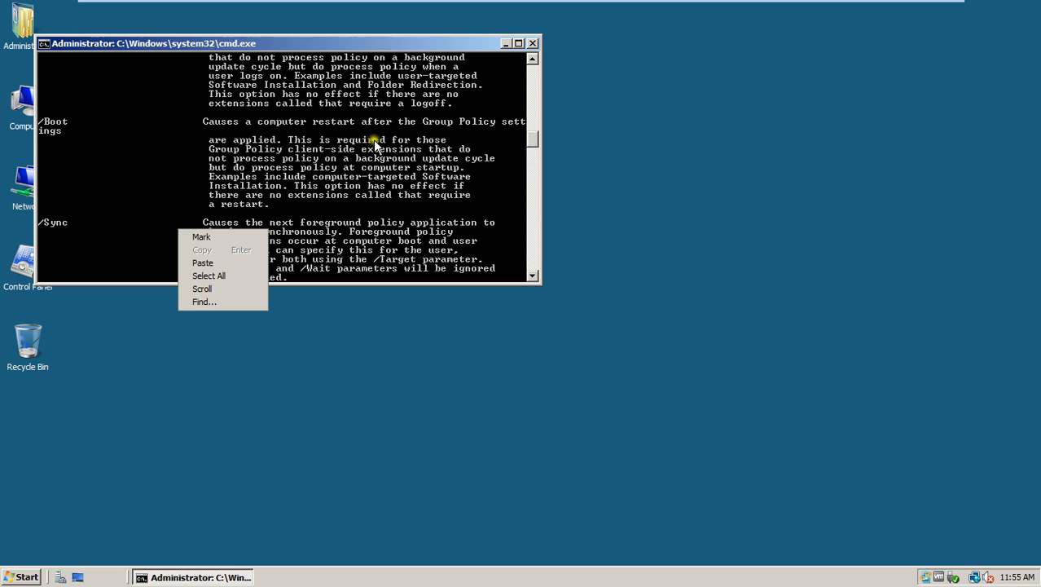
pyautogui.click(531, 43)
pyautogui.click(531, 43)
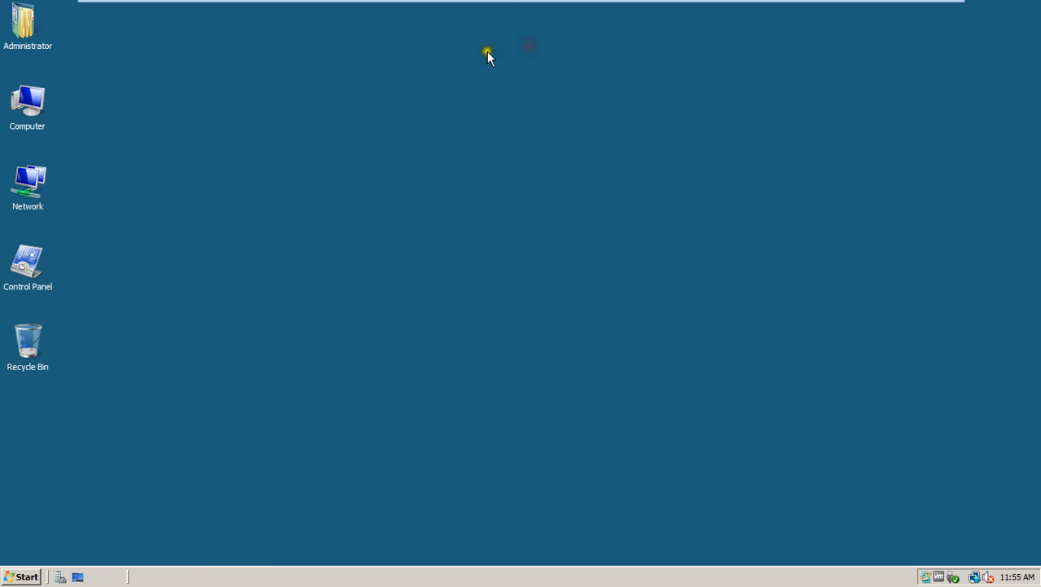
# - Open a new Command Prompt, refresh Group Policy with "gpupdate", and close the window once the update is done
pyautogui.press('super+r')
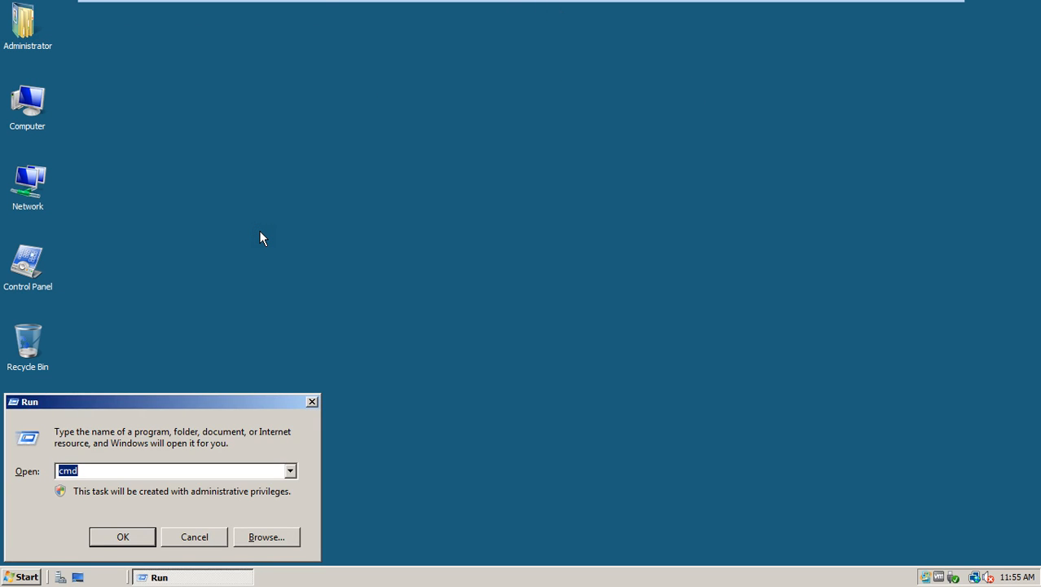
pyautogui.press('Return')
pyautogui.write('gp')
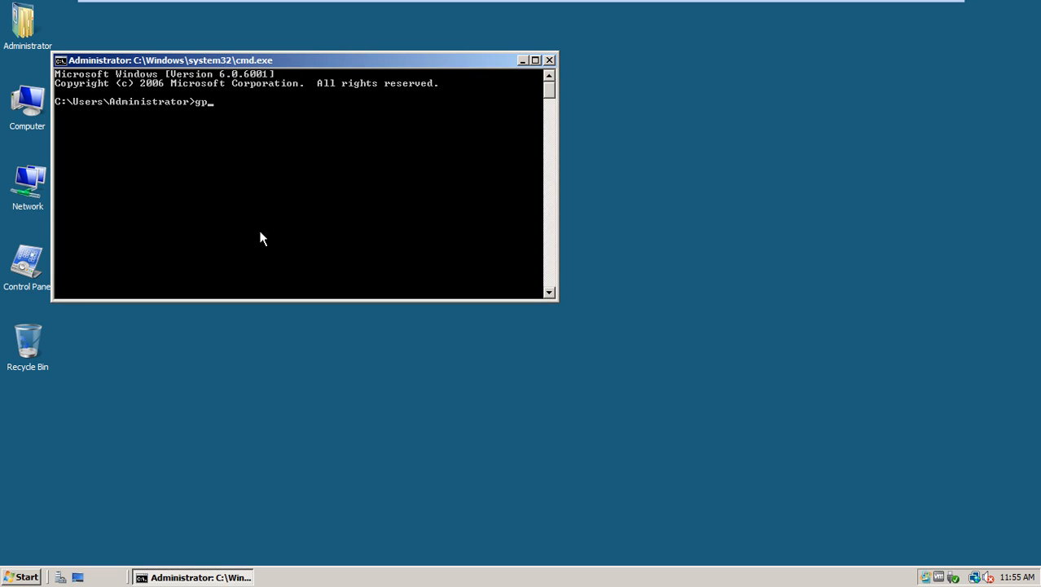
pyautogui.write('update')
pyautogui.press('Return')
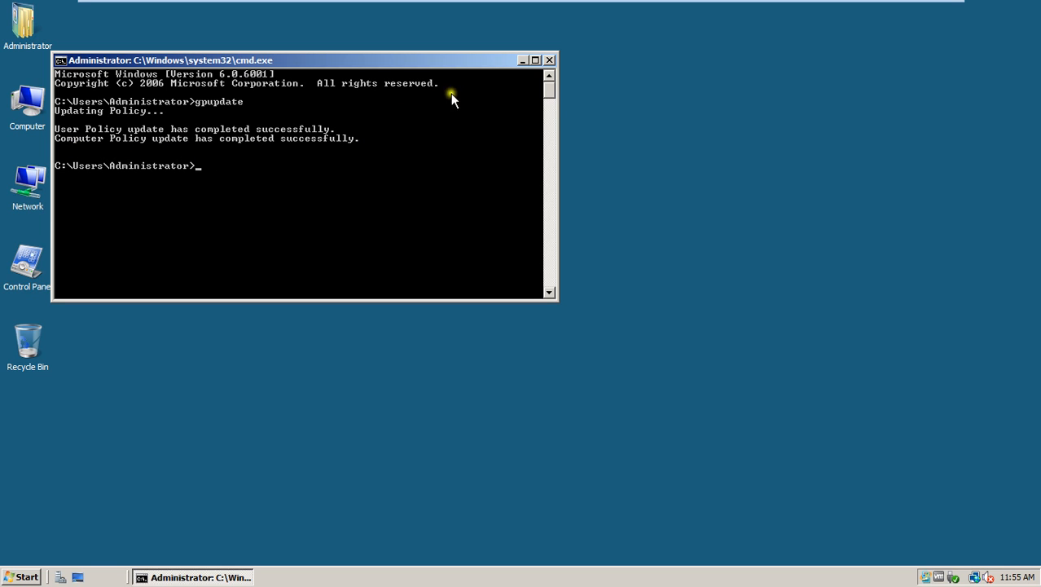
pyautogui.click(538, 60)
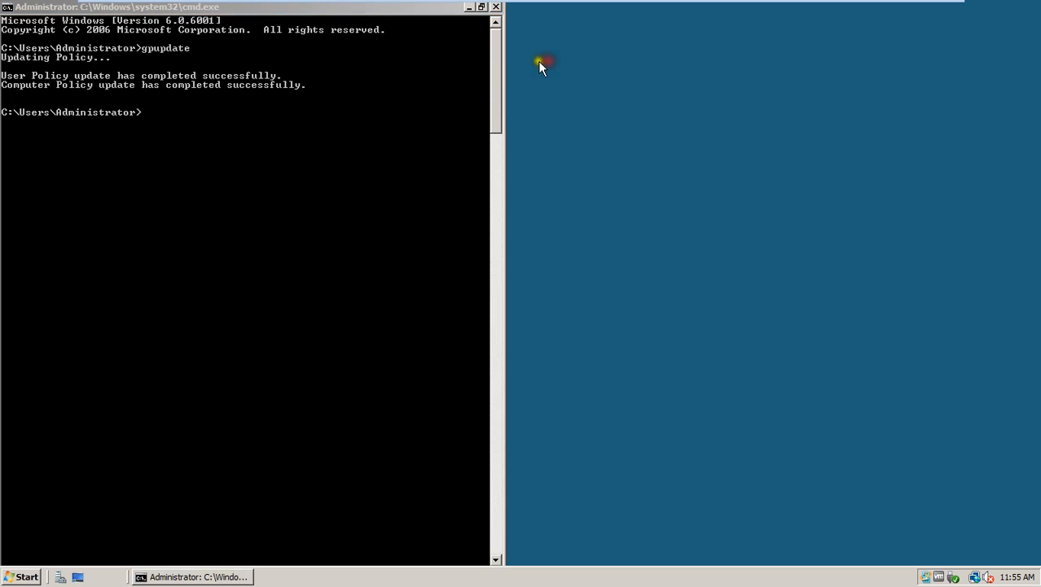
pyautogui.click(495, 6)
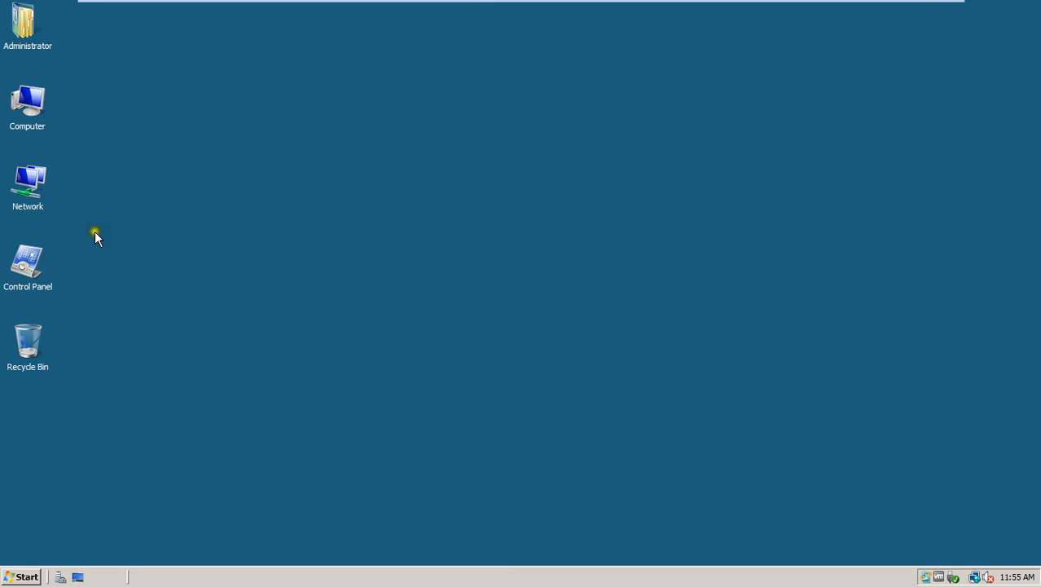
# - Open Active Directory Users and Computers from the server's administrative tools
pyautogui.click(21, 577)
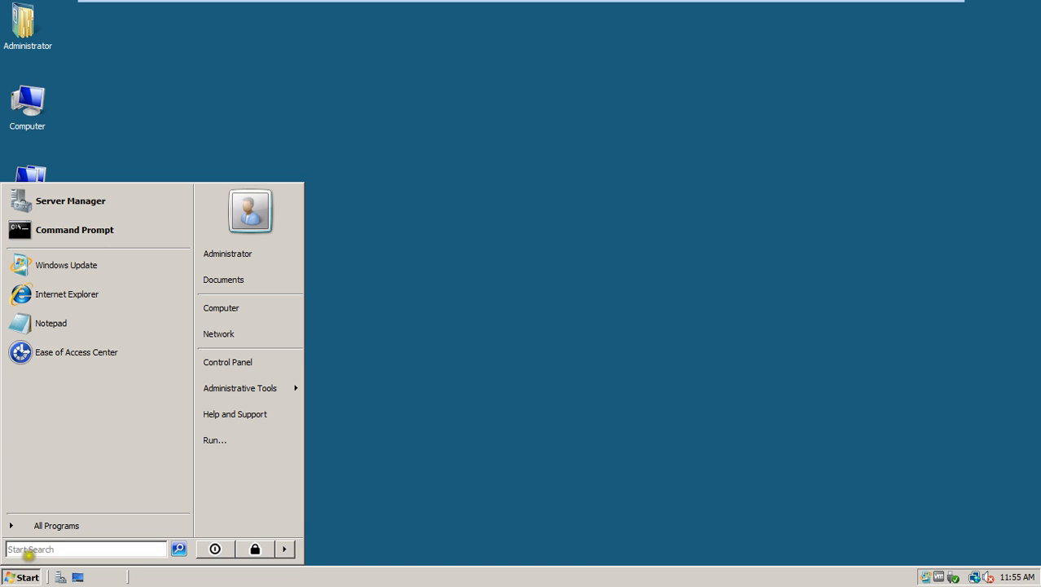
pyautogui.click(260, 398)
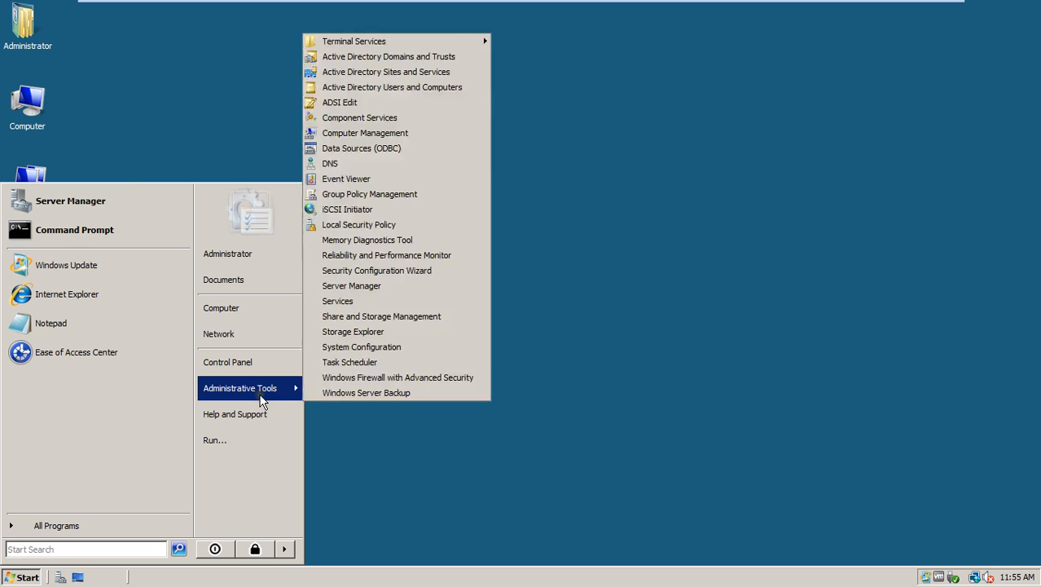
pyautogui.click(457, 83)
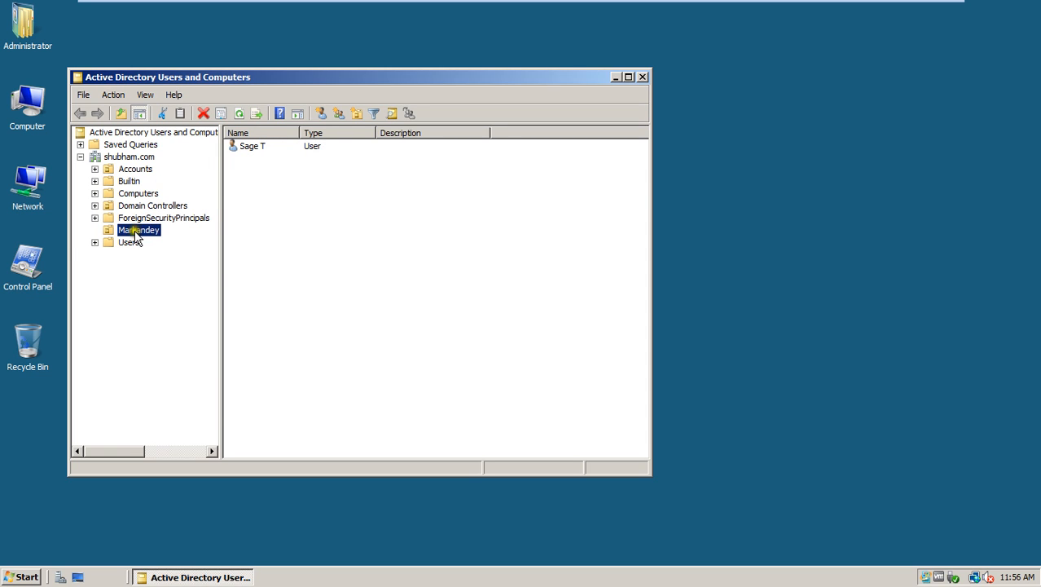
# - Reset the password of the user account in the selected organizational unit, entering and confirming a new password, and dismiss the confirmation
pyautogui.rightClick(251, 148)
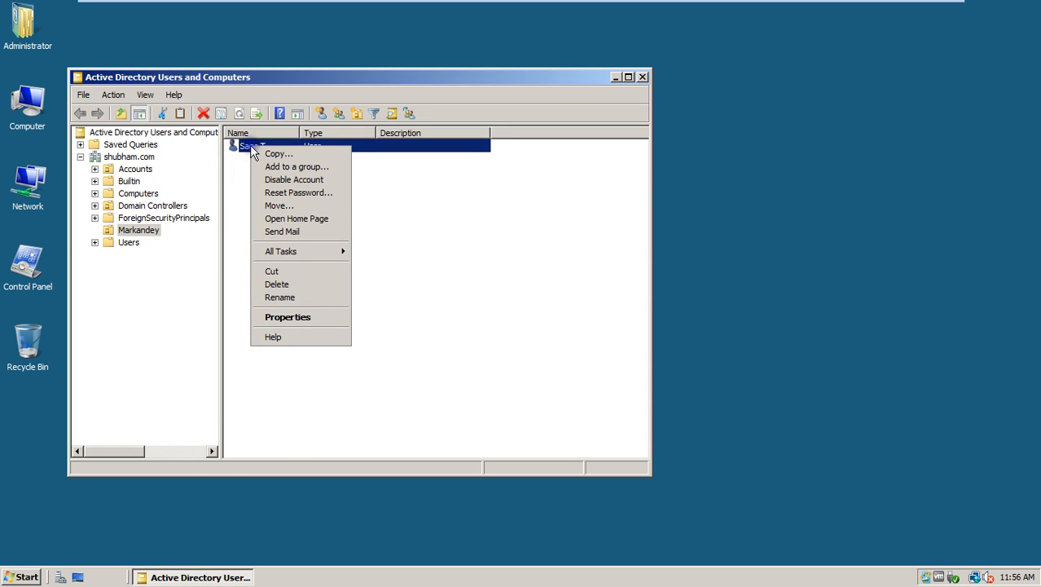
pyautogui.click(277, 193)
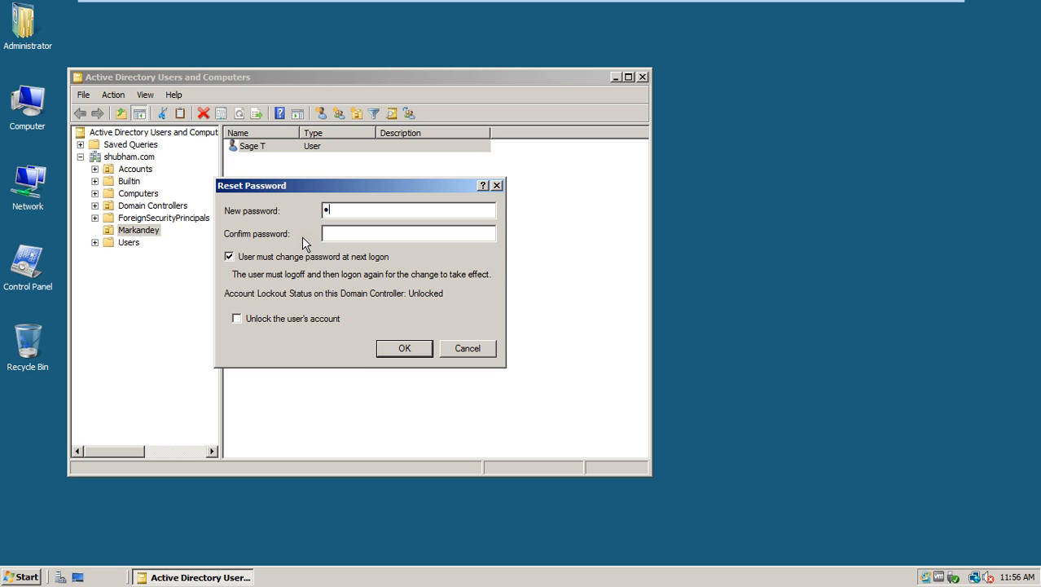
pyautogui.write('•••')
pyautogui.press('Tab')
pyautogui.press('Return')
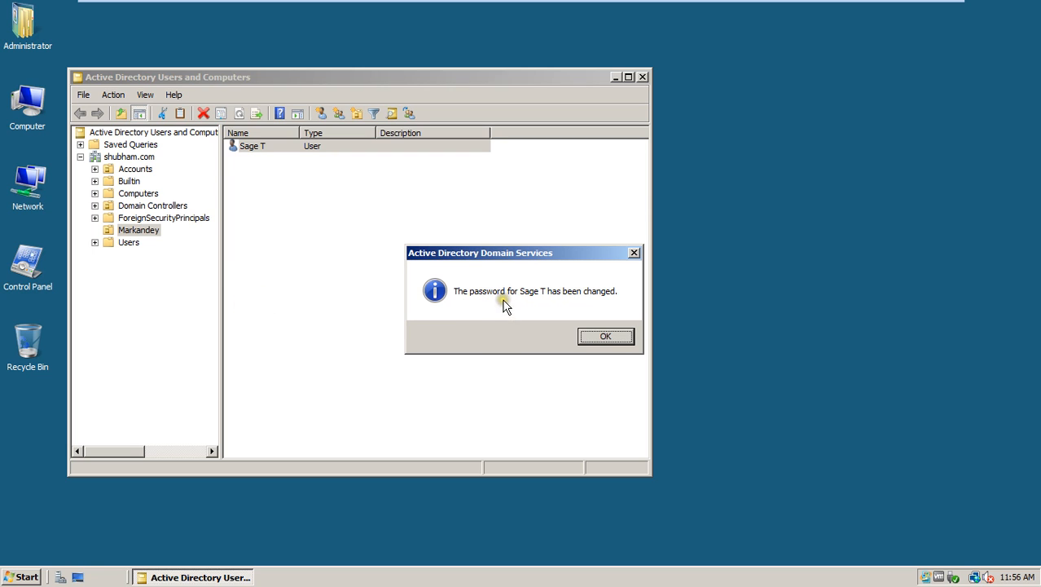
pyautogui.click(601, 337)
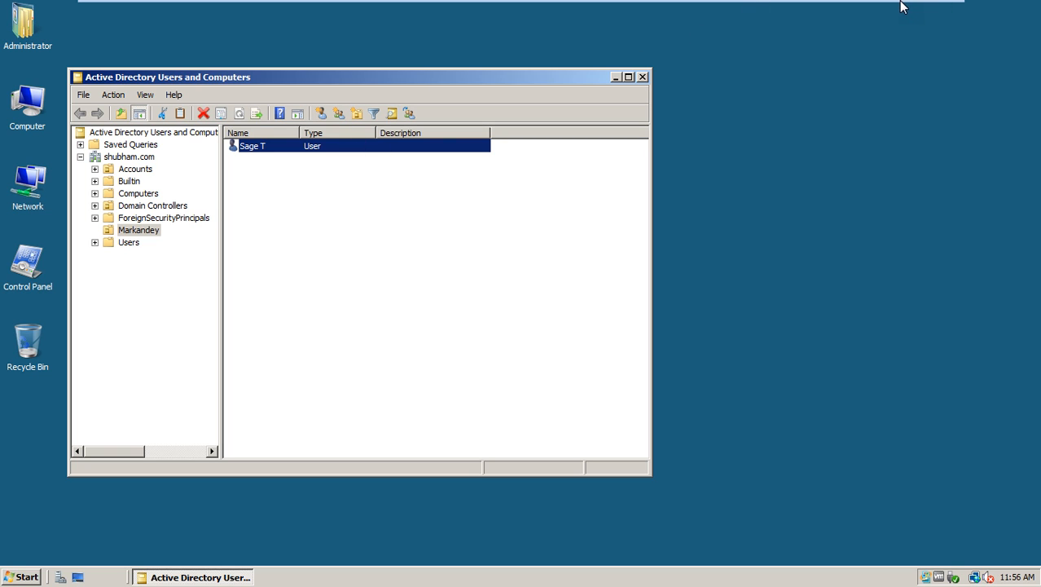
# - Minimize the full-screen VMware virtual machine window to get back to the host computer
pyautogui.moveTo(902, 2)
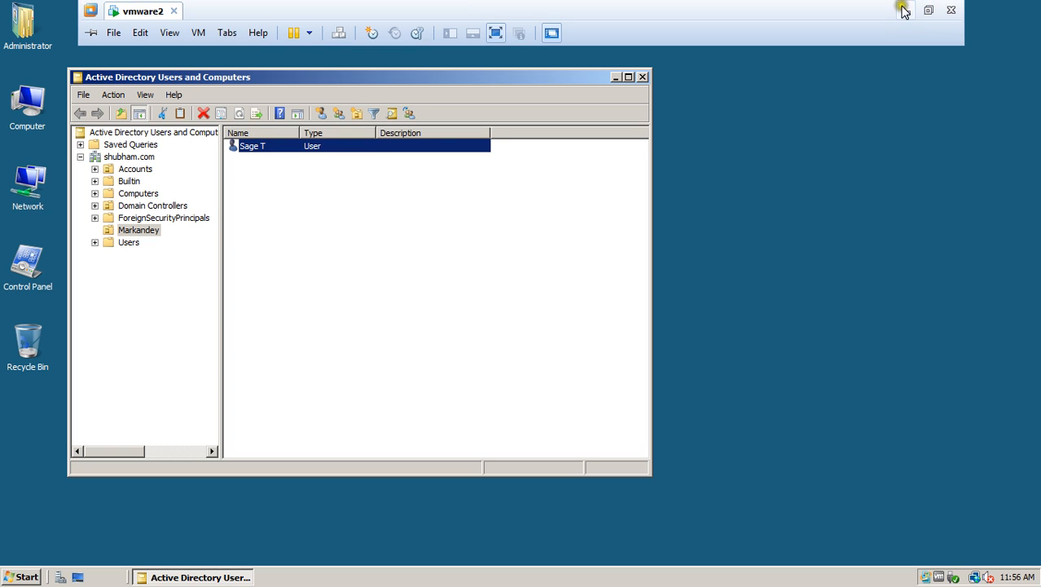
pyautogui.click(905, 12)
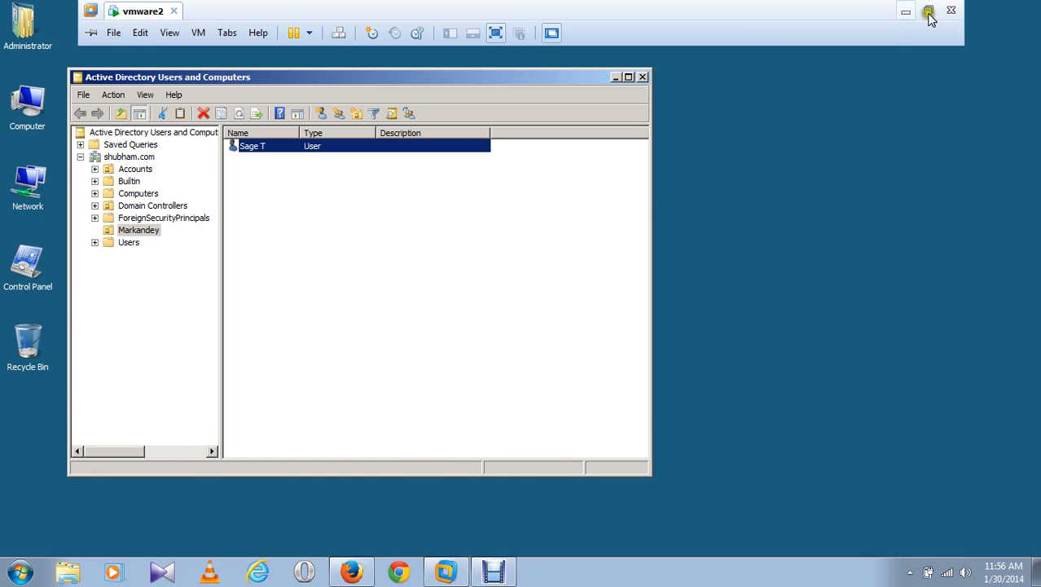